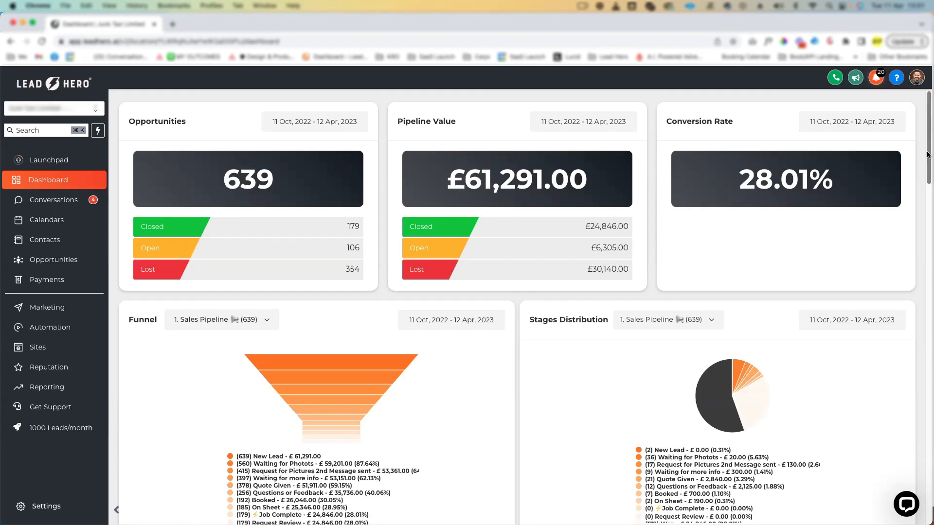
Examine the dashboard's Funnel chart and check which pipelines can be chosen for it
scroll(266, 206, "down", 3)
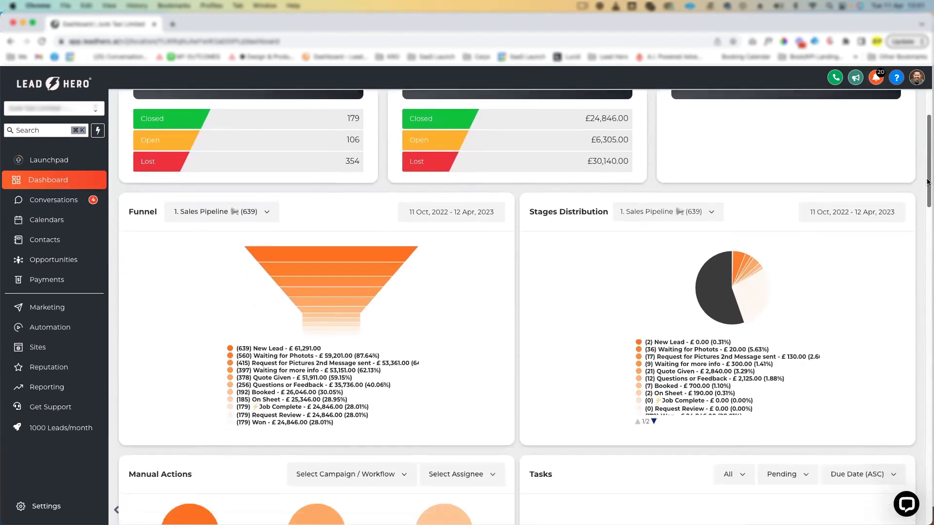
left_click(268, 198)
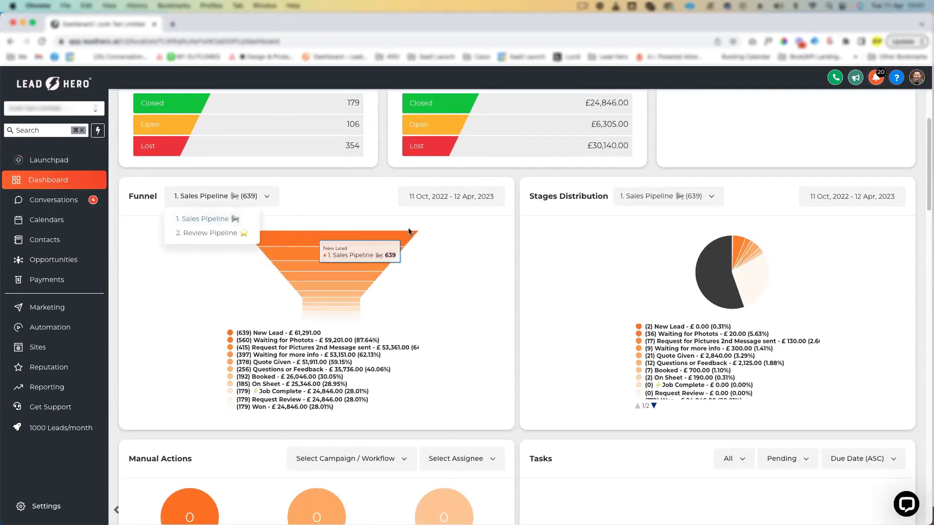
left_click(470, 302)
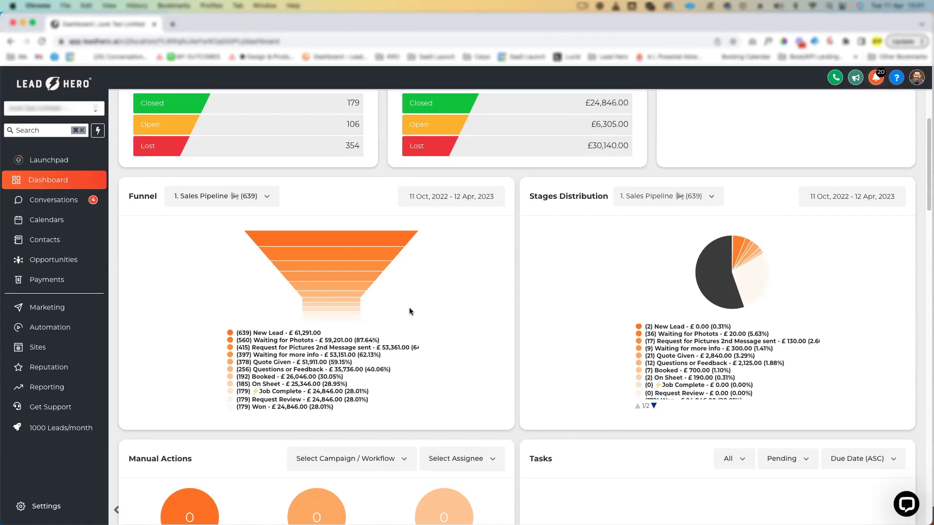
left_click(267, 201)
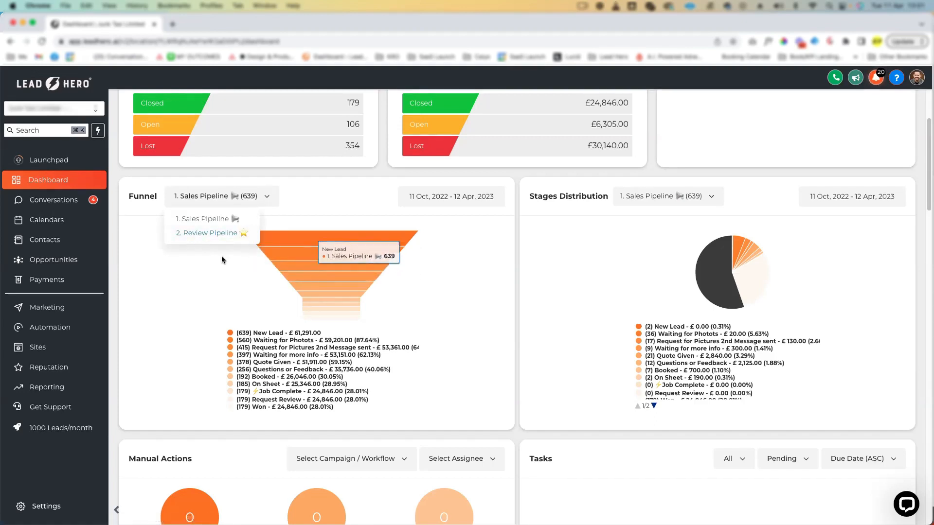
left_click(506, 355)
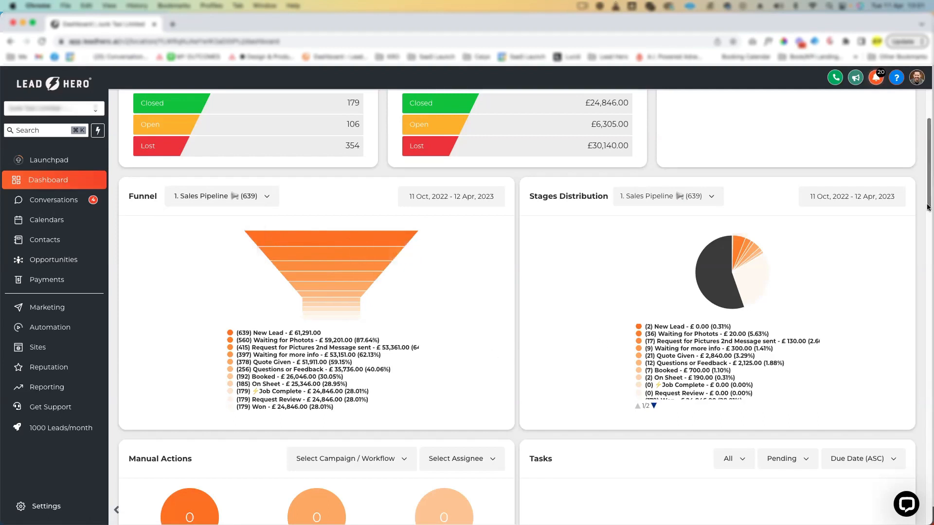
Review the rest of the dashboard, including the Lead Source Report, Facebook Ads, Google Ads and Google My Business figures
scroll(745, 185, "down", 3)
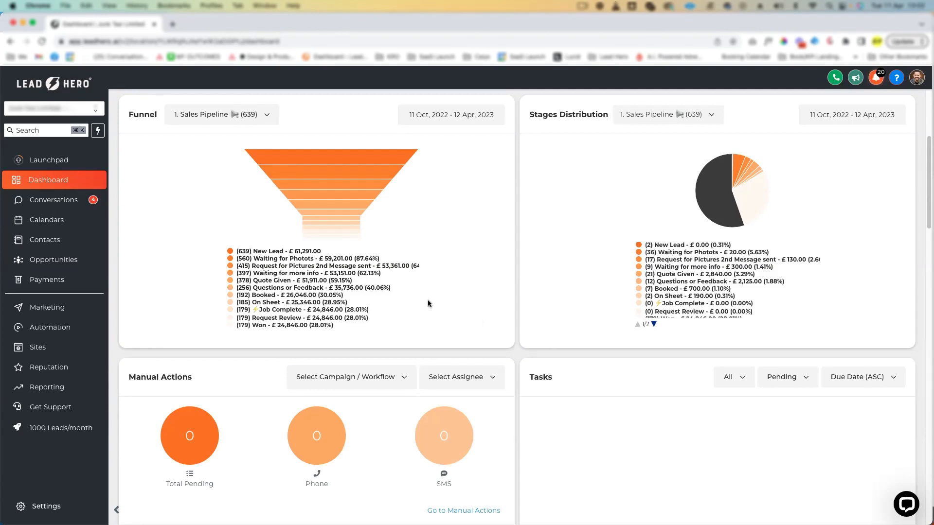
left_click_drag(927, 188, 927, 259)
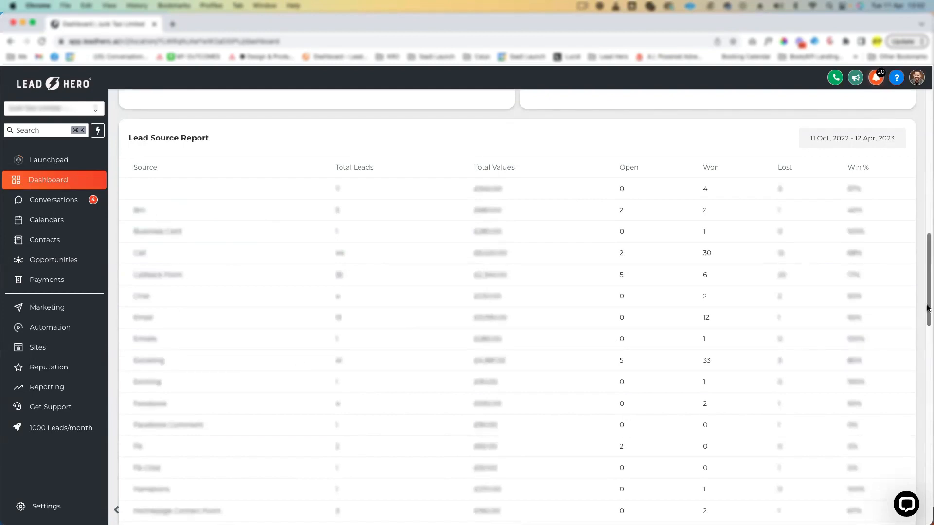
left_click_drag(927, 308, 927, 499)
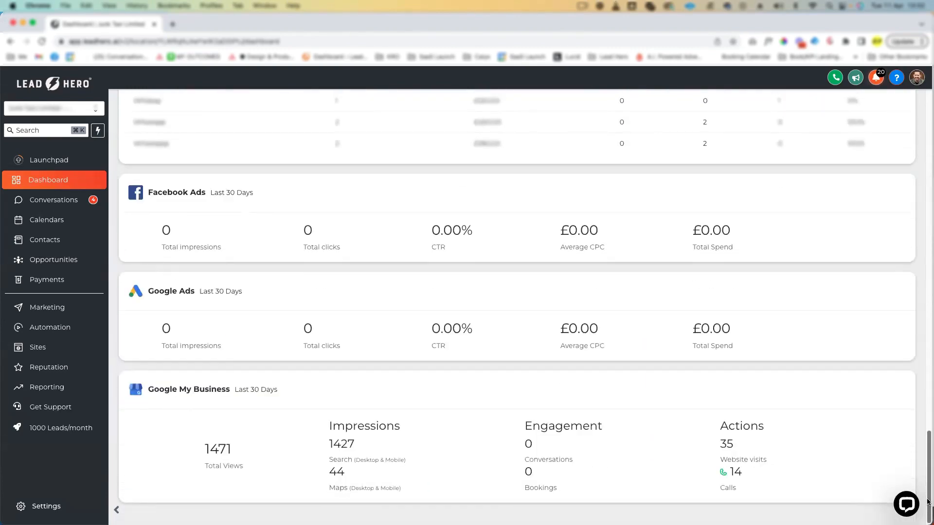
scroll(623, 286, "up", 20)
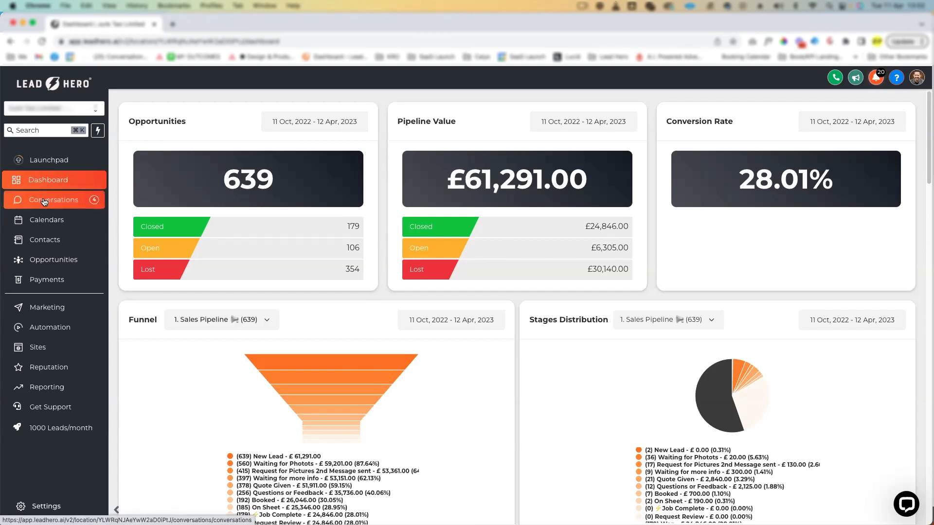
Open Conversations with all threads listed and read through the message history of the most recent one
left_click(64, 205)
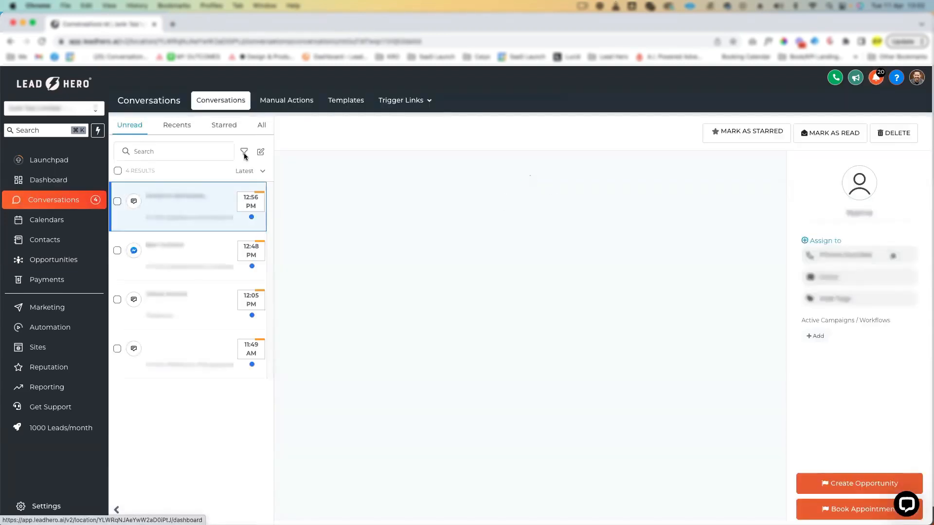
left_click(262, 125)
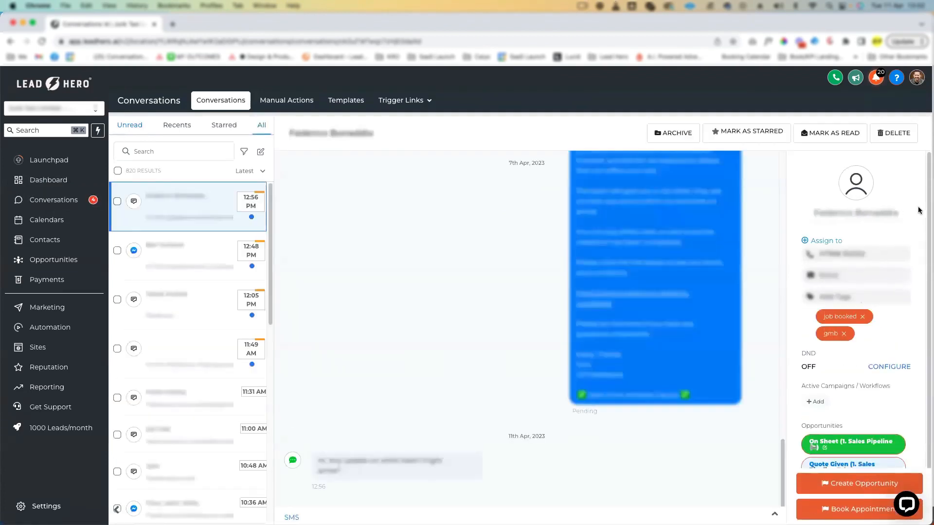
scroll(562, 281, "up", 1)
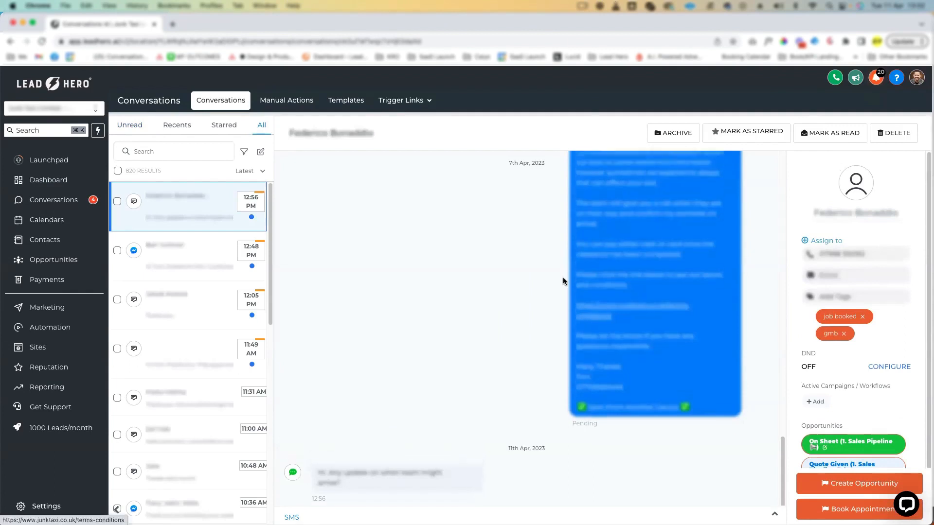
scroll(603, 253, "up", 1)
scroll(678, 270, "up", 3)
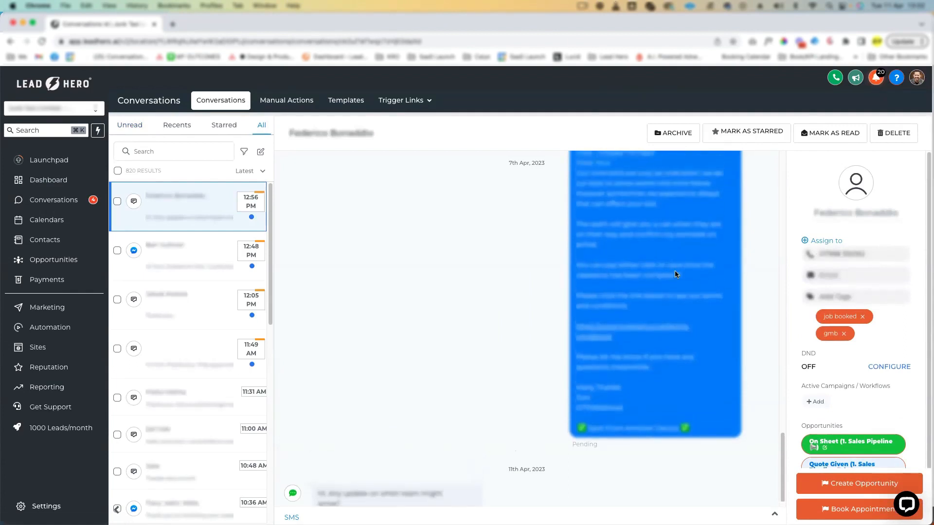
scroll(678, 270, "down", 3)
scroll(678, 271, "up", 6)
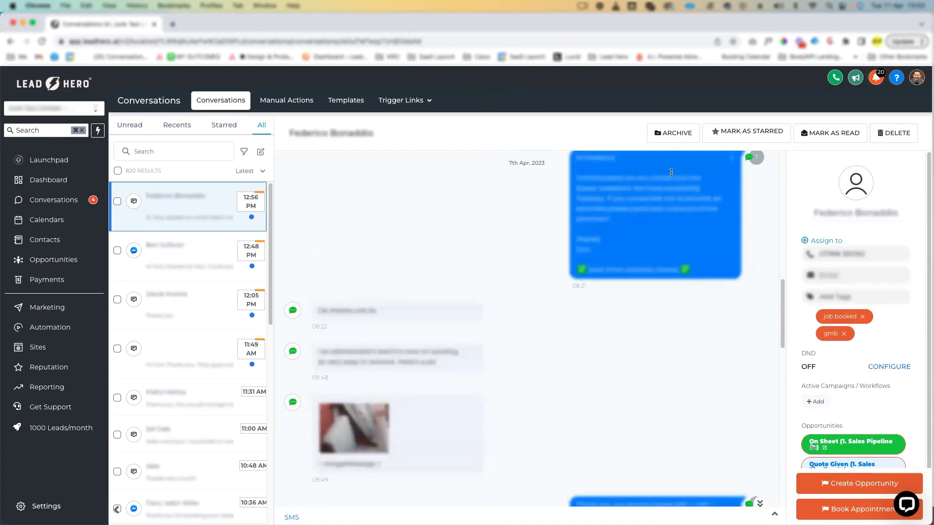
scroll(580, 325, "up", 1)
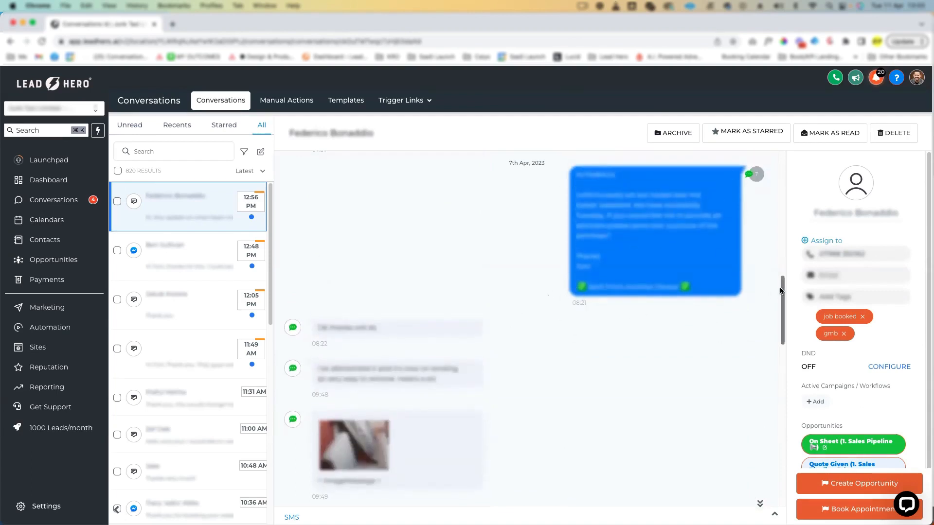
scroll(772, 275, "down", 4)
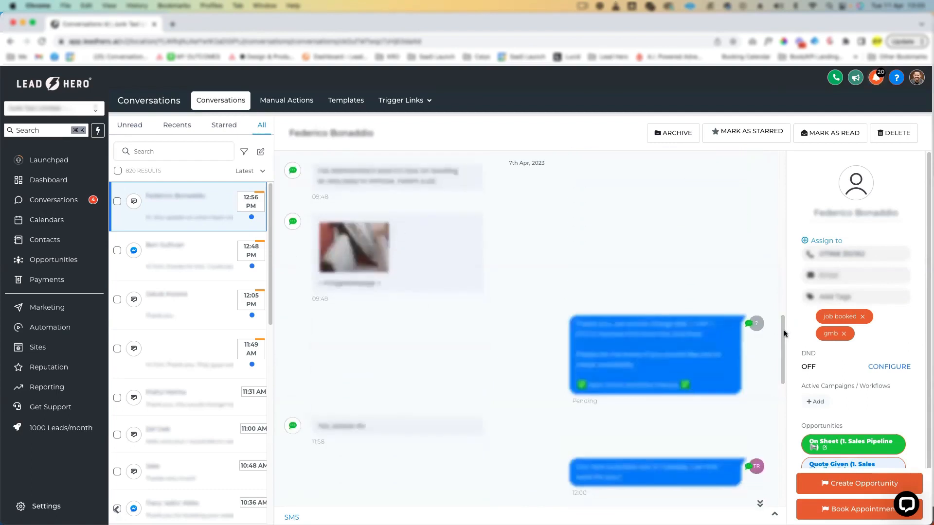
left_click_drag(784, 331, 788, 465)
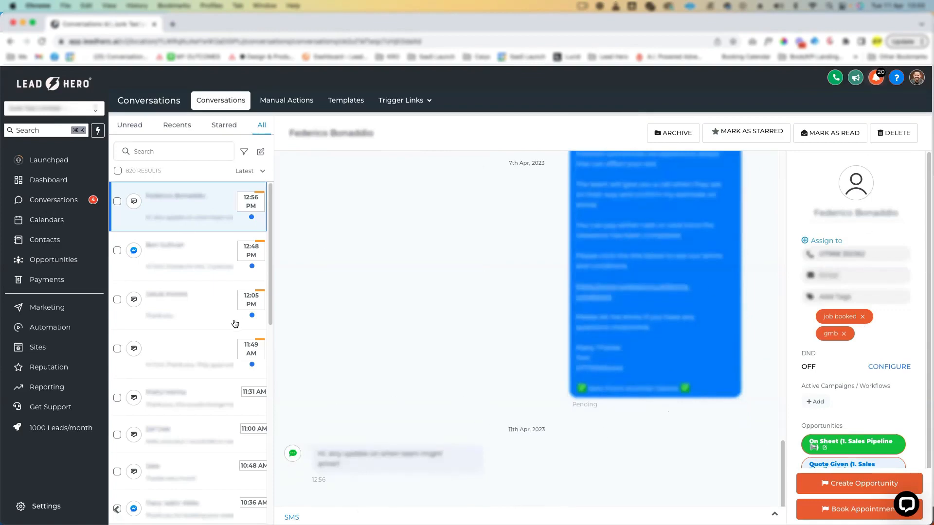
scroll(235, 324, "down", 2)
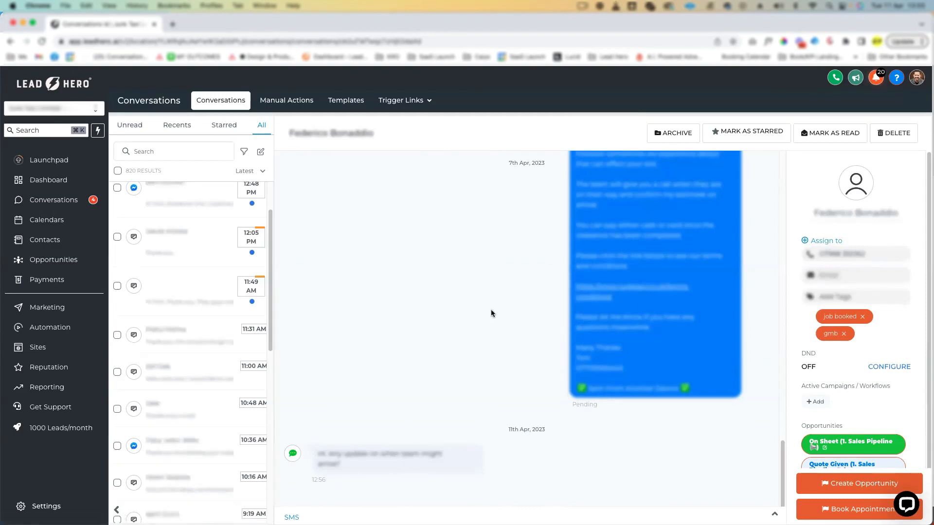
scroll(474, 347, "up", 5)
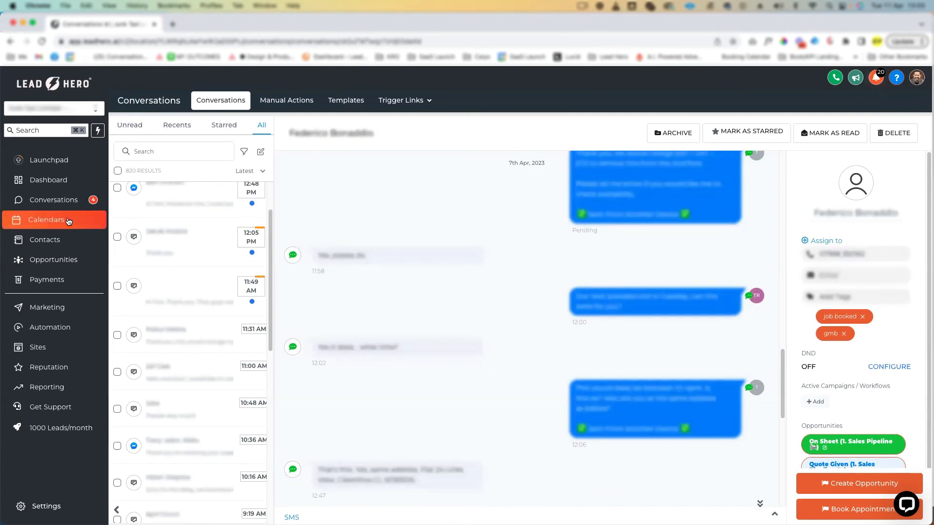
In Contacts, look through the available filters and select every contact on the first page
left_click(77, 248)
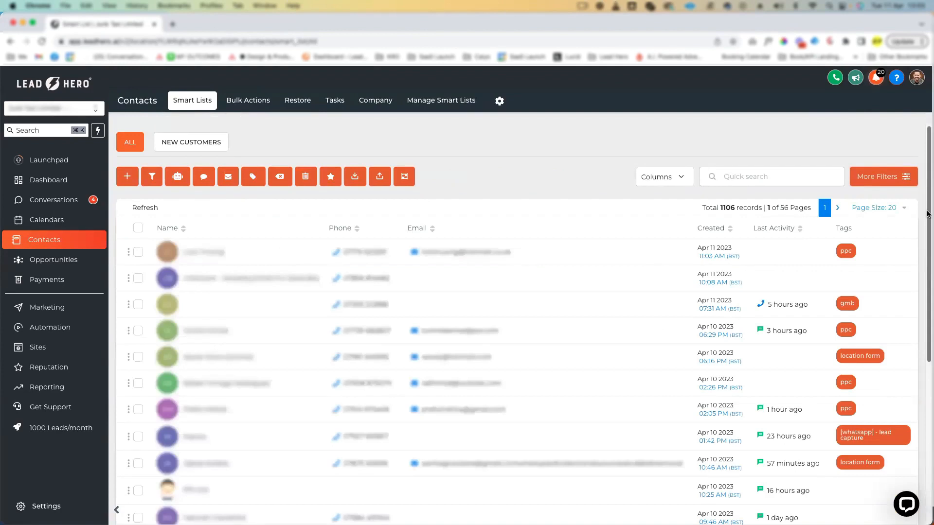
left_click(905, 178)
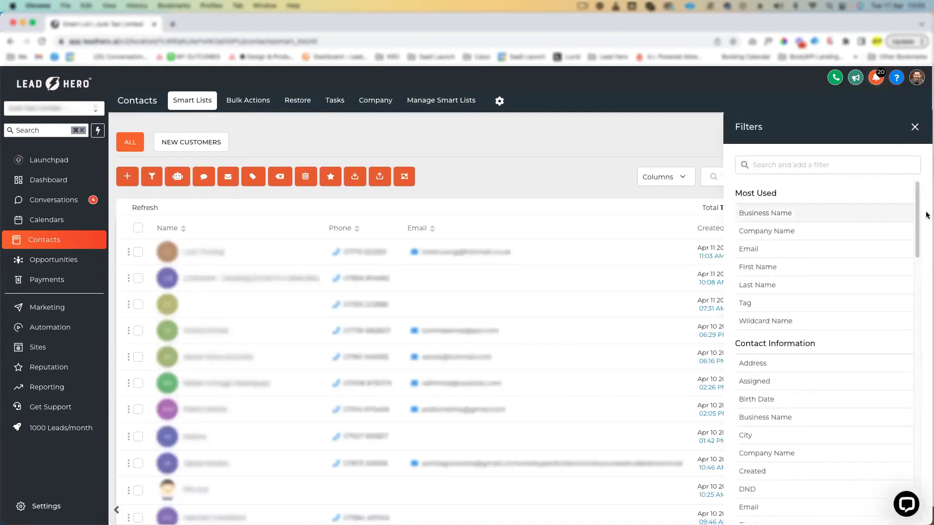
left_click_drag(917, 219, 918, 286)
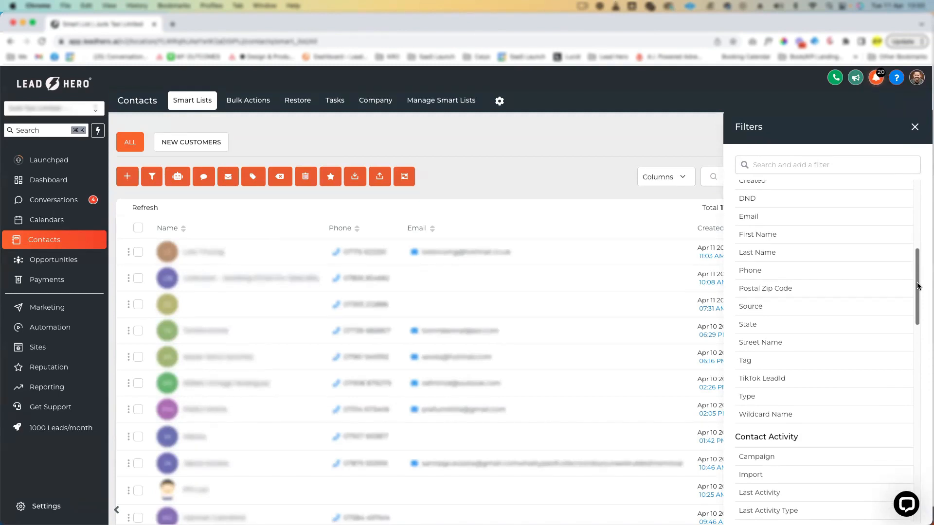
left_click(914, 127)
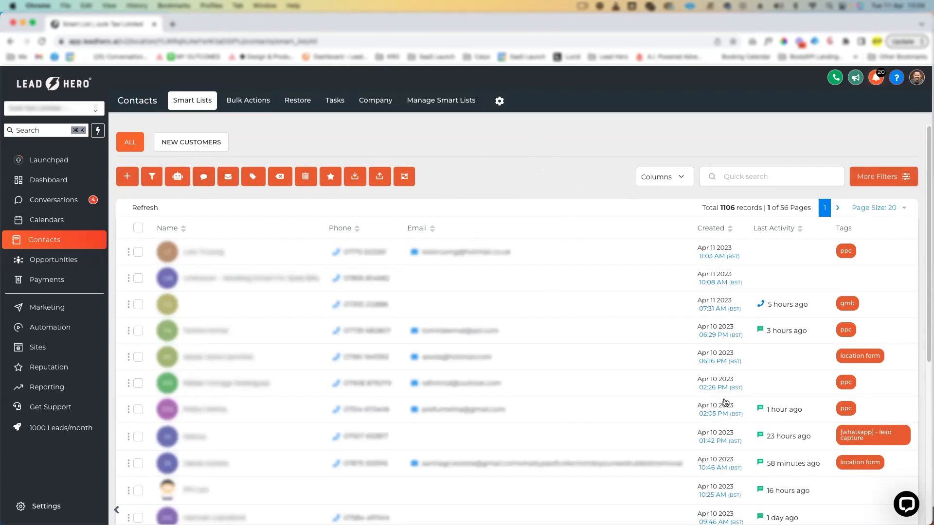
left_click(138, 228)
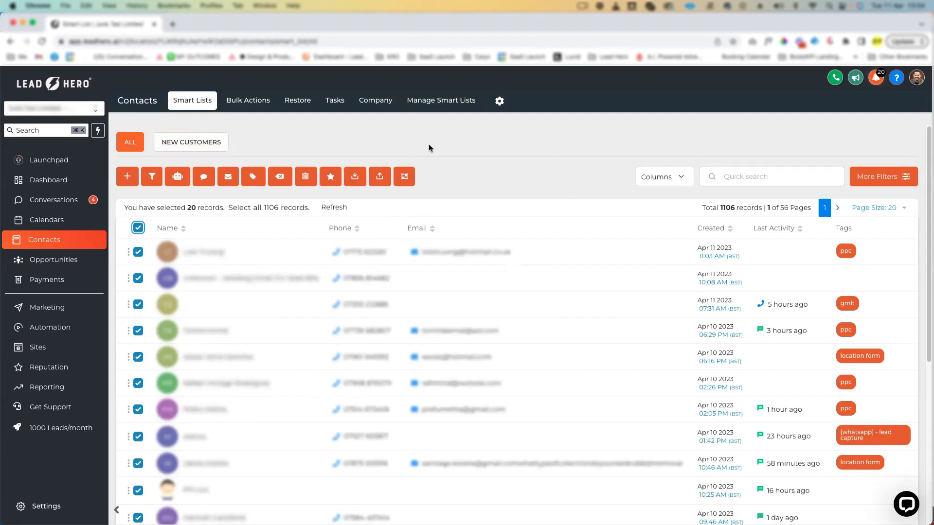
Open Opportunities and examine the Sales Pipeline stages from New Lead through to Request Review
left_click(73, 260)
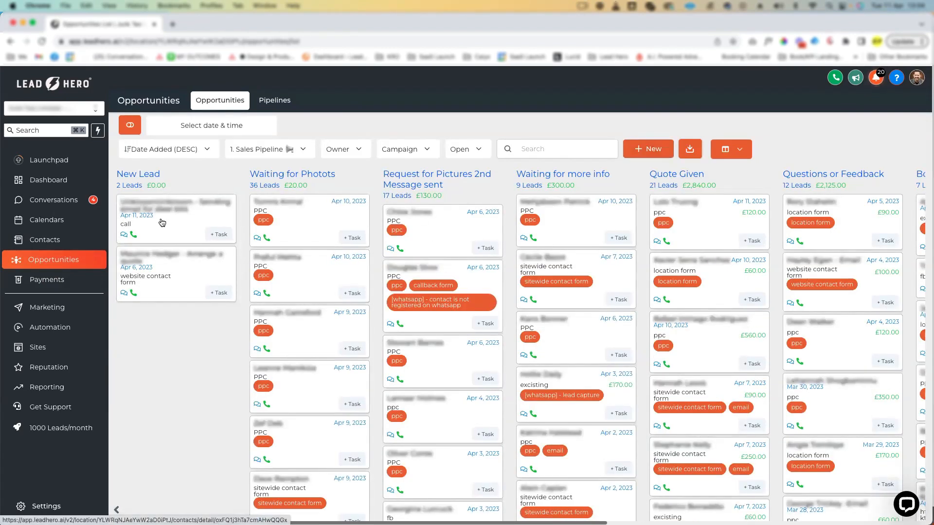
mouse_move(165, 229)
left_mouse_down()
mouse_move(479, 233)
mouse_move(179, 229)
left_mouse_up()
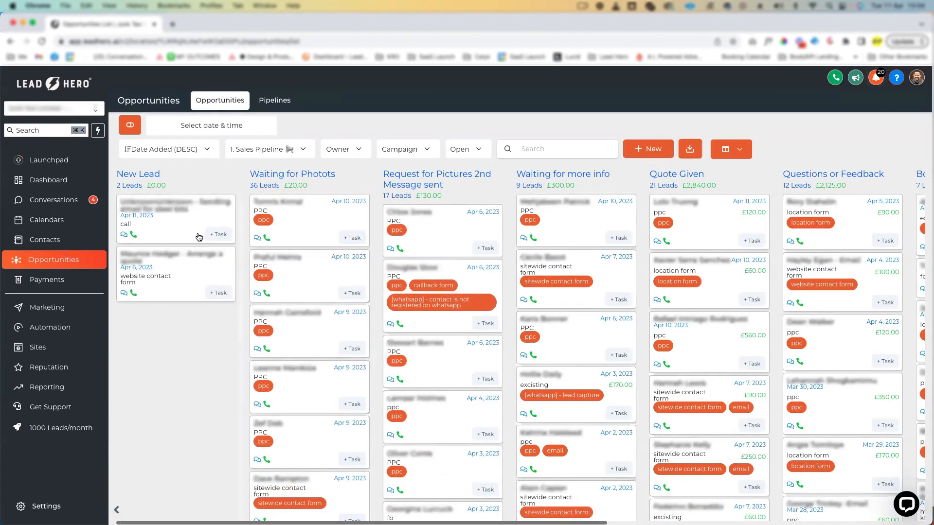
mouse_move(182, 220)
left_mouse_down()
mouse_move(316, 212)
mouse_move(628, 220)
mouse_move(186, 220)
left_mouse_up()
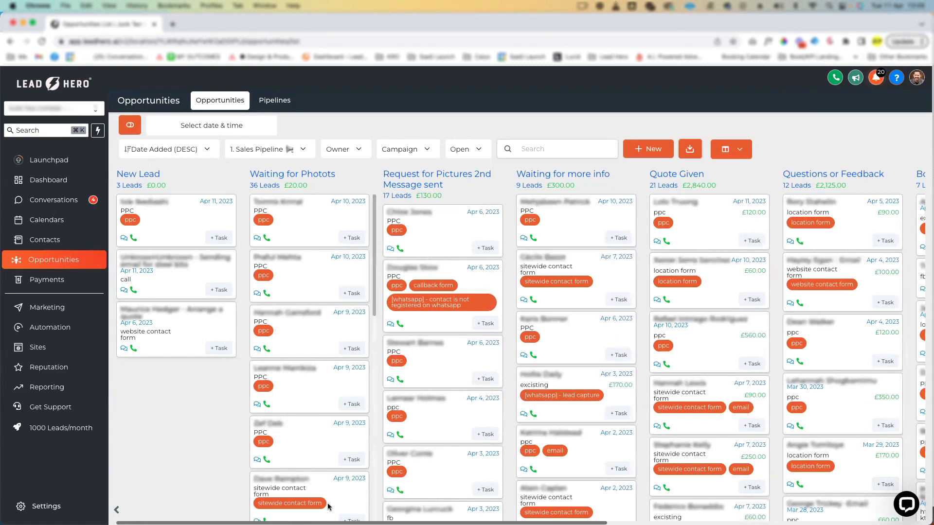
left_click_drag(301, 510, 297, 428)
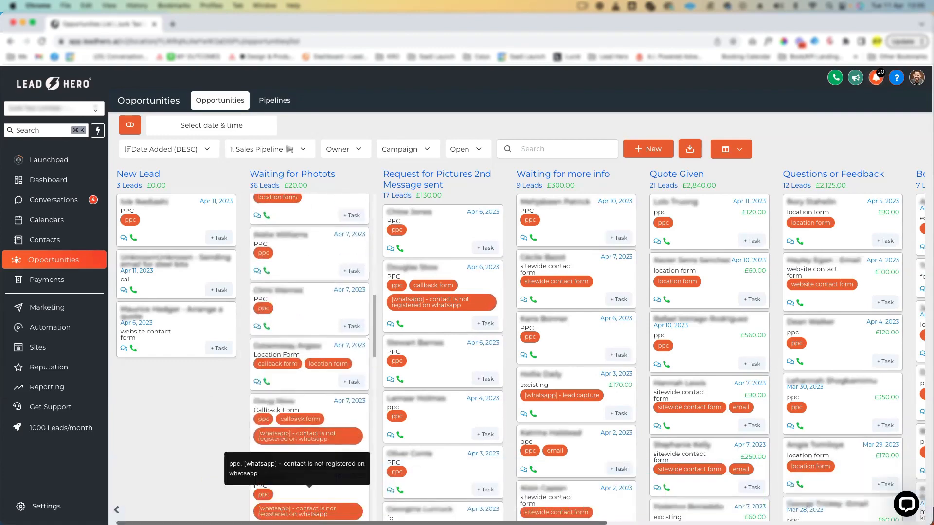
scroll(292, 437, "right", 2)
scroll(487, 341, "right", 10)
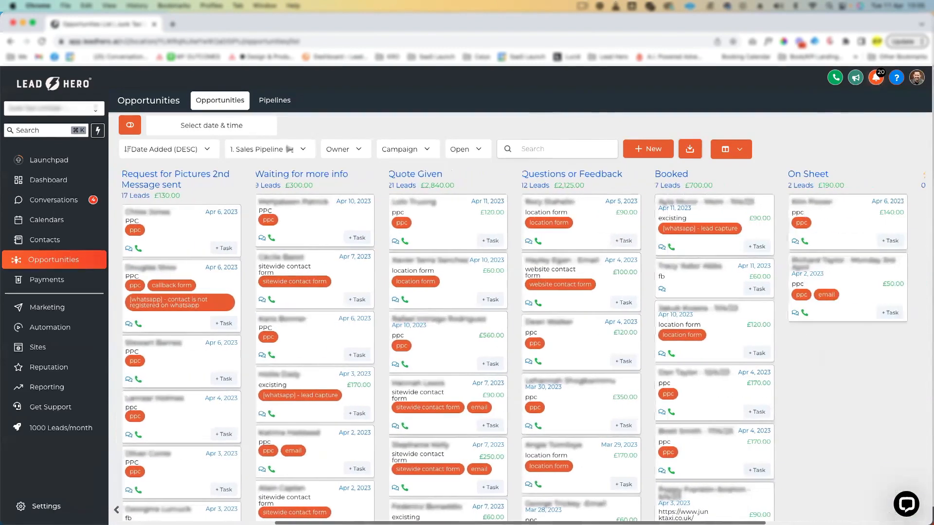
scroll(305, 250, "right", 4)
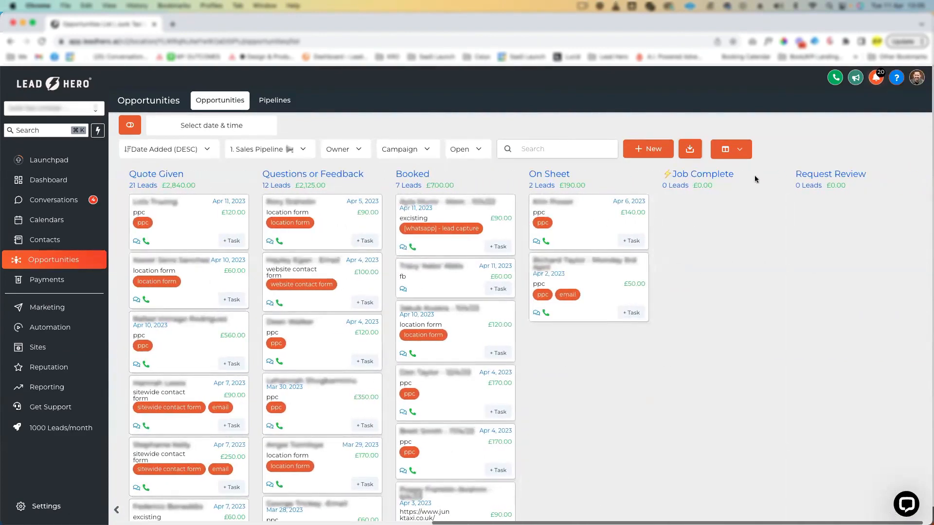
Check the pipelines available for the opportunities board and return to the New Lead stage
left_click(301, 150)
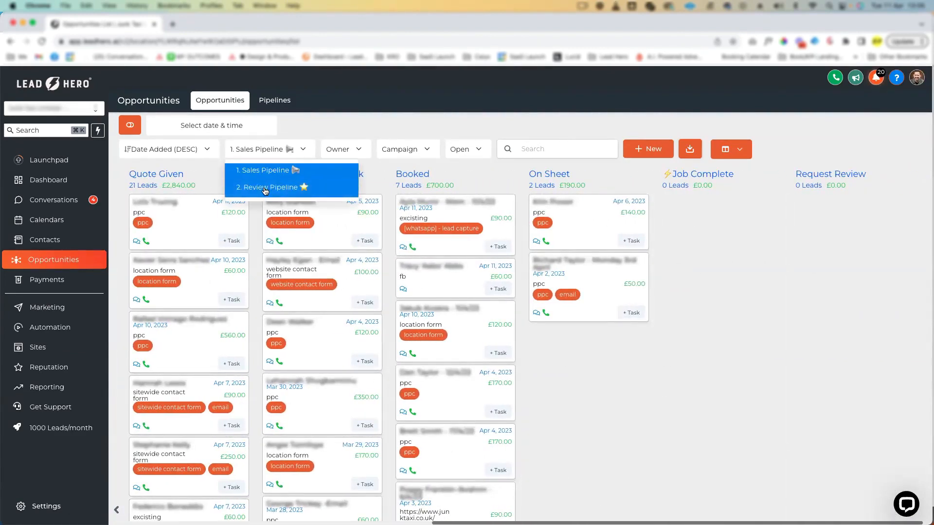
left_click(713, 342)
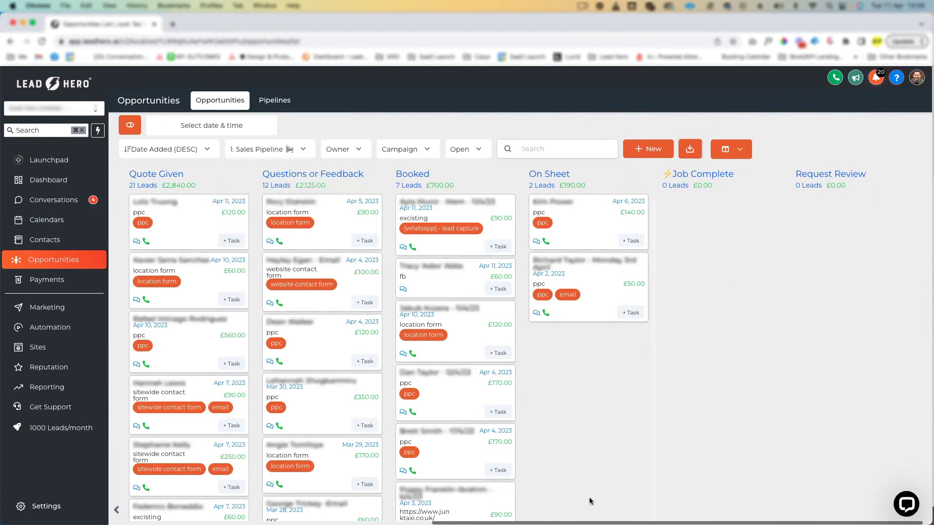
scroll(486, 340, "left", 10)
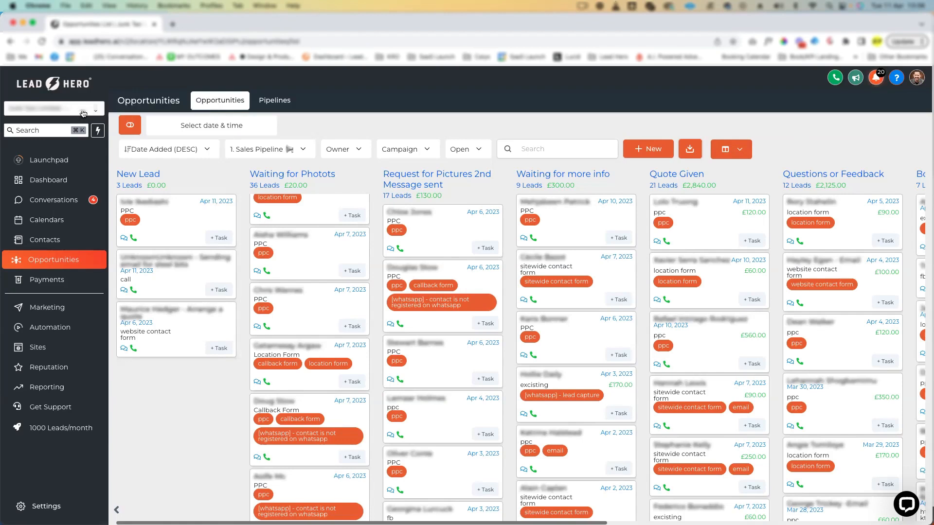
Switch to another sub-account to view its opportunities board
left_click(68, 109)
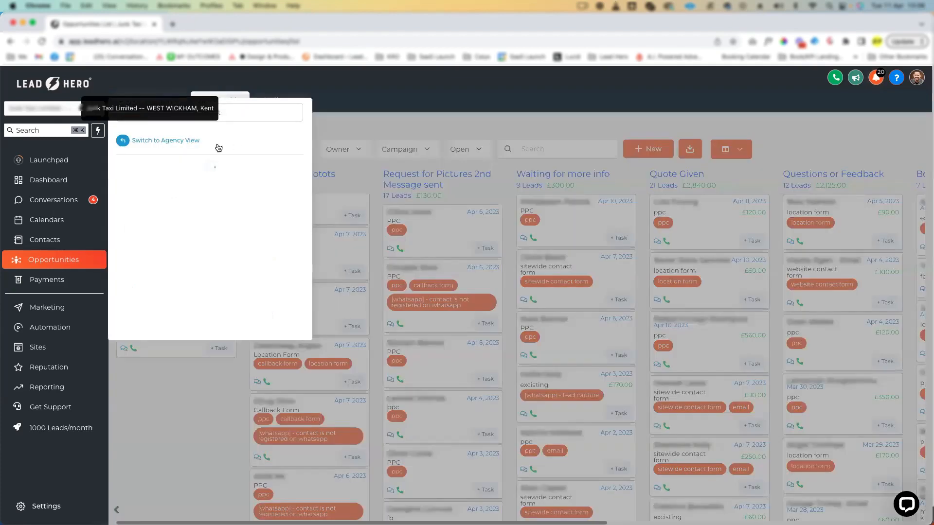
left_click(287, 271)
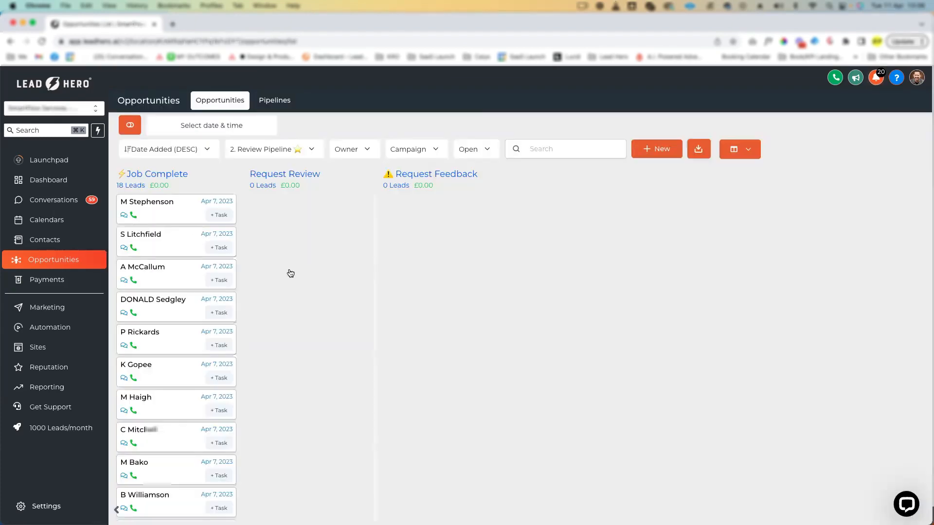
Switch the opportunities board to the 1. Sales Pipeline and look over its New Lead cards
left_click(309, 150)
left_click(310, 173)
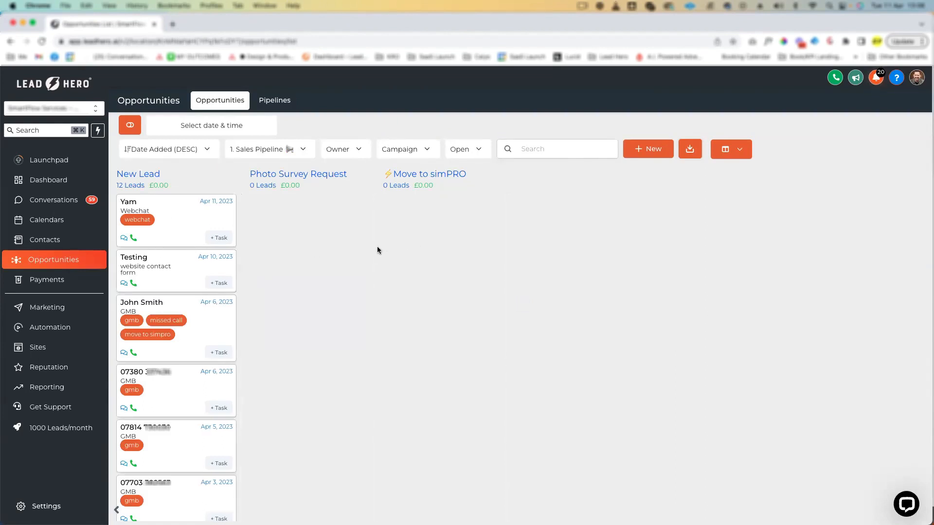
mouse_move(187, 229)
left_mouse_down()
mouse_move(381, 213)
mouse_move(453, 228)
mouse_move(183, 227)
left_mouse_up()
mouse_move(176, 220)
left_mouse_down()
mouse_move(437, 220)
mouse_move(177, 217)
left_mouse_up()
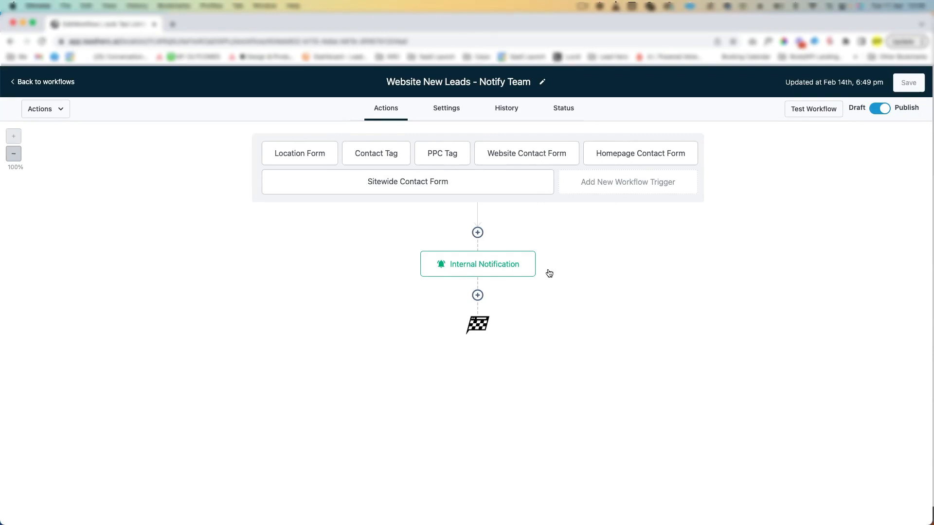
Review the Internal Notification action in the Website New Leads - Notify Team workflow, then return to the workflows list
left_click(494, 265)
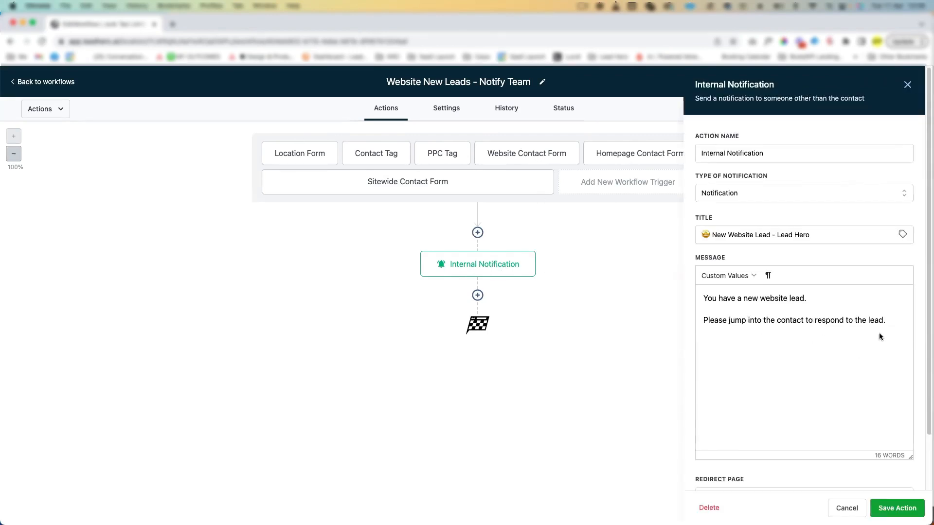
left_click(907, 86)
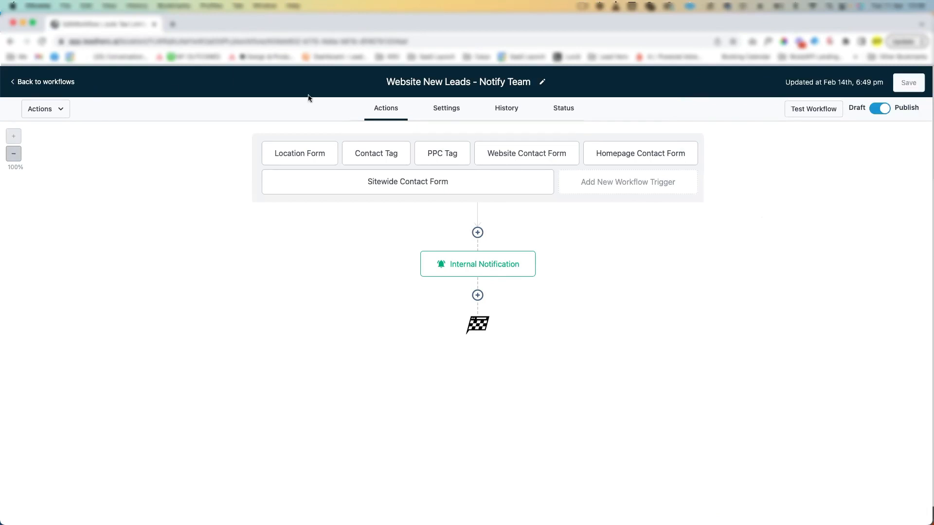
left_click(35, 82)
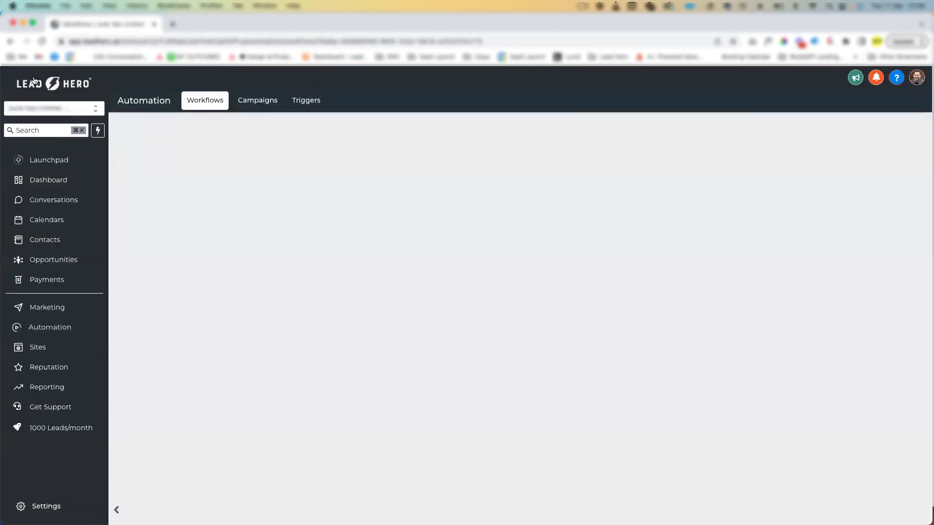
Switch to another sub-account and open its HA-1.001 New Lead - Form Submitted or Phone Call workflow
left_click(92, 108)
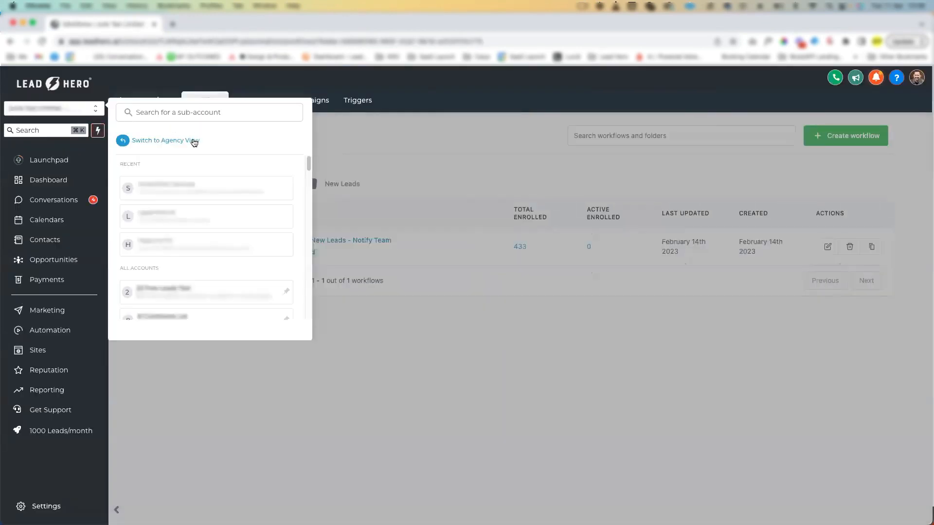
left_click(194, 190)
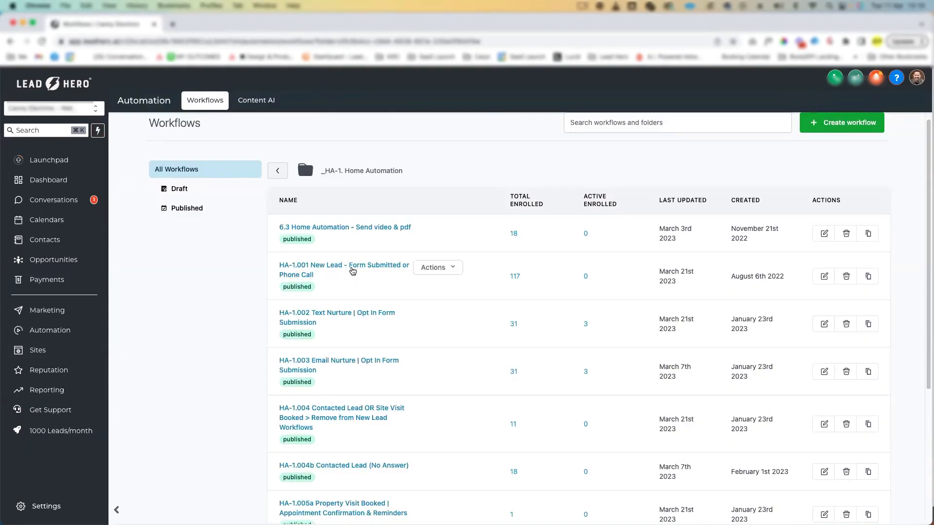
left_click(340, 266)
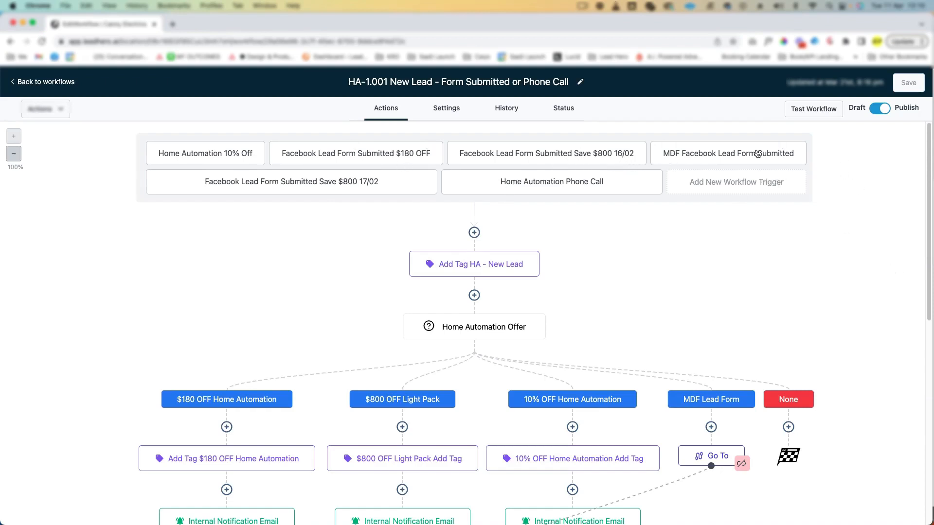
Inspect the filters of the Home Automation Phone Call workflow trigger and close it without changes
left_click(598, 187)
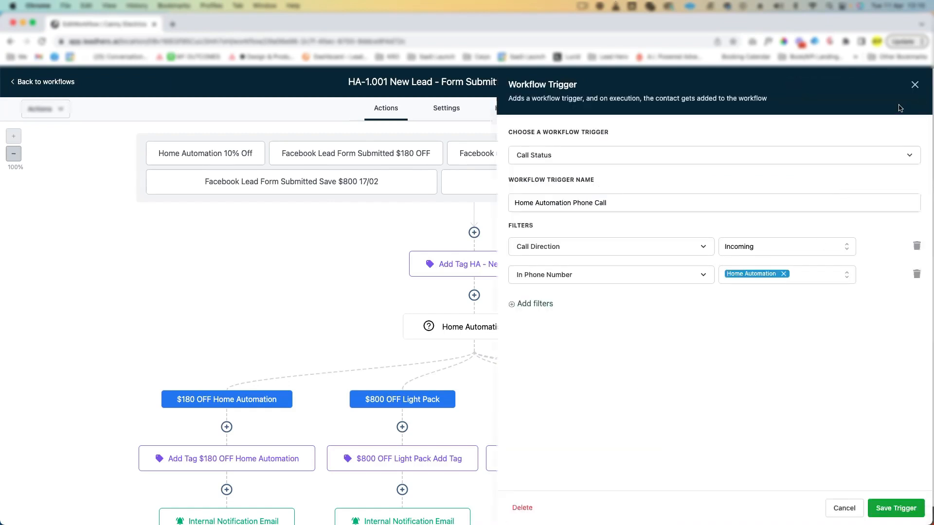
left_click(914, 85)
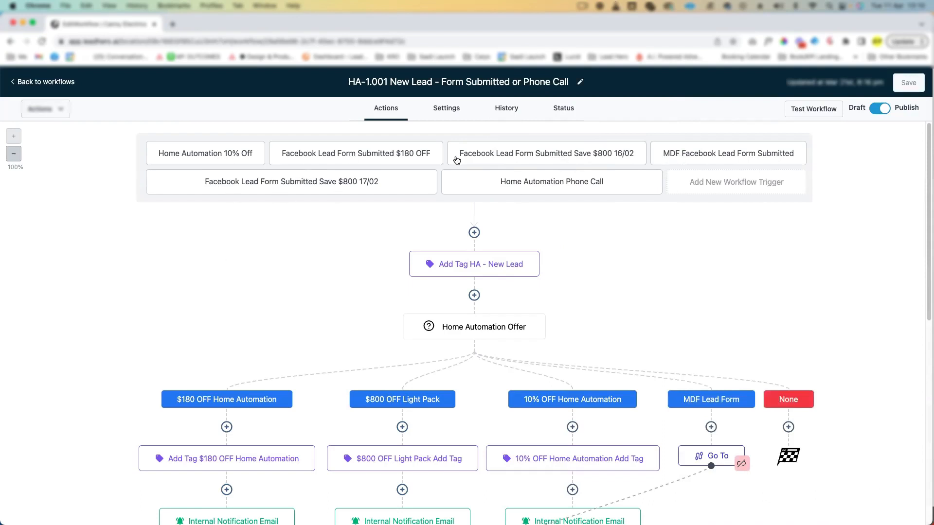
Examine the workflow from the HA - New Lead tag through the offer branches to the Create Opportunity actions
scroll(818, 250, "down", 1)
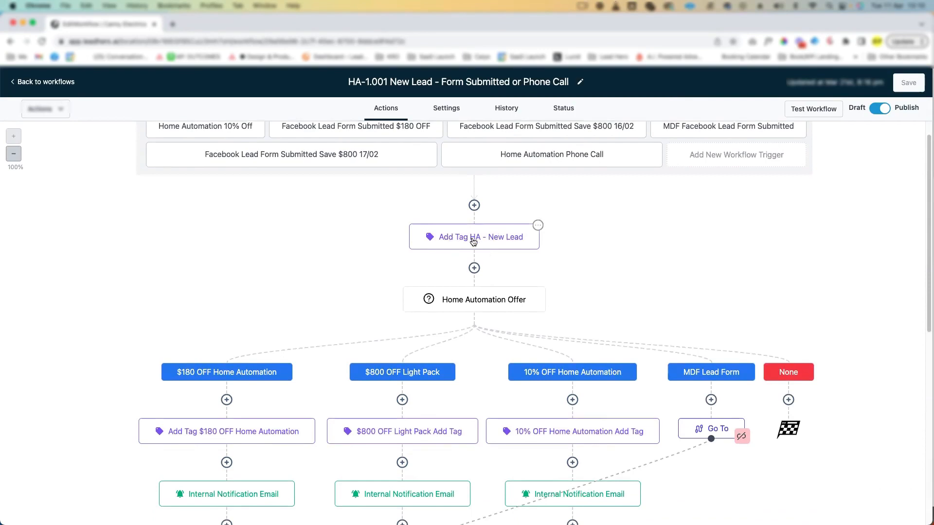
scroll(646, 271, "down", 5)
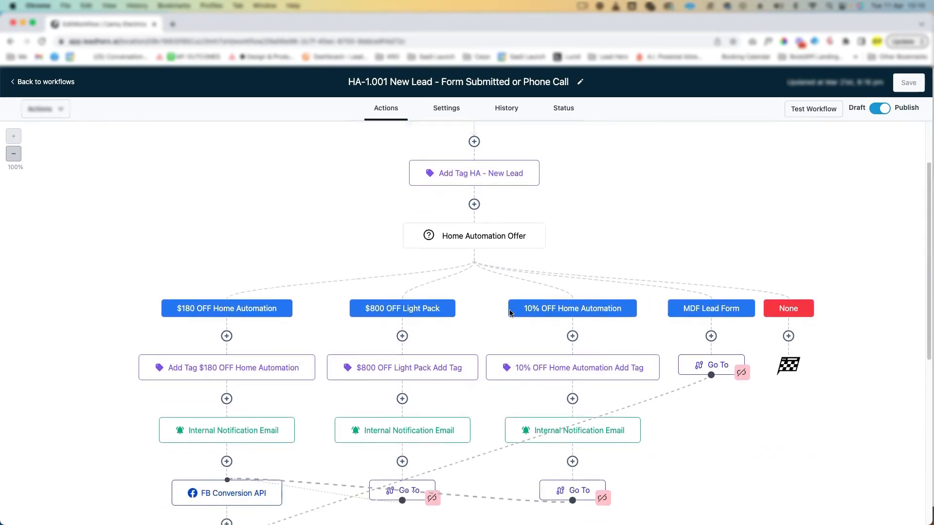
scroll(306, 229, "down", 2)
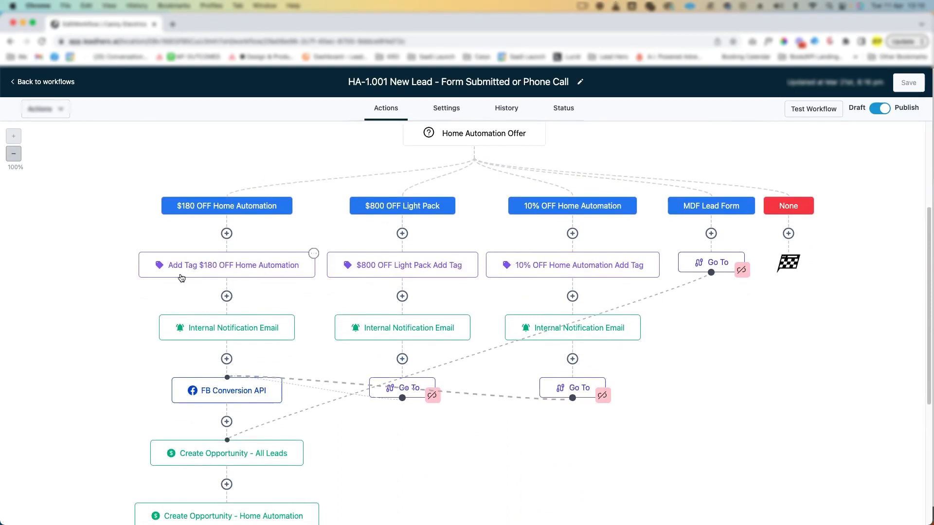
scroll(253, 261, "down", 1)
scroll(251, 261, "down", 5)
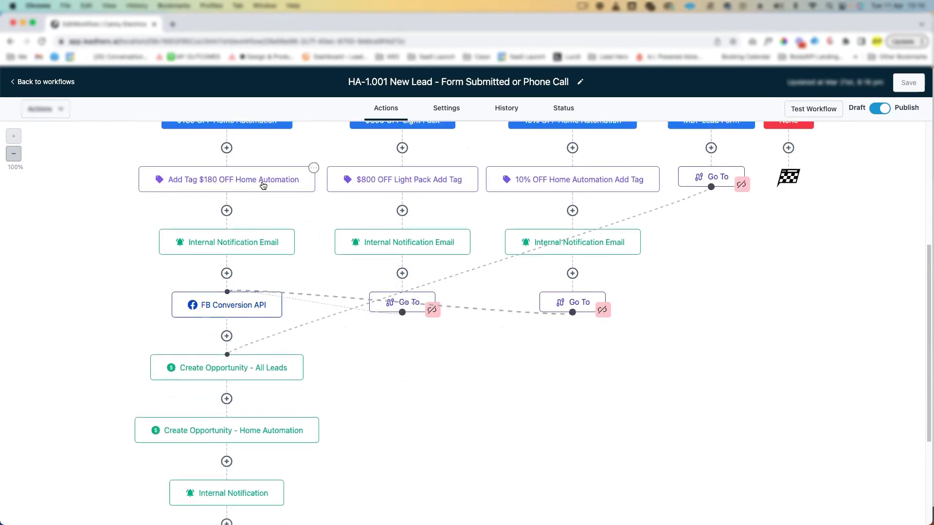
scroll(335, 281, "down", 5)
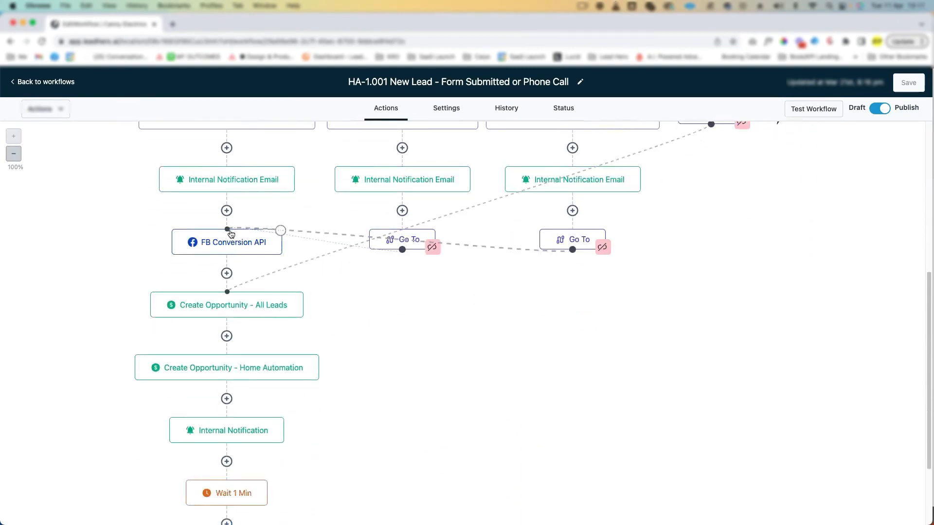
scroll(232, 256, "down", 12)
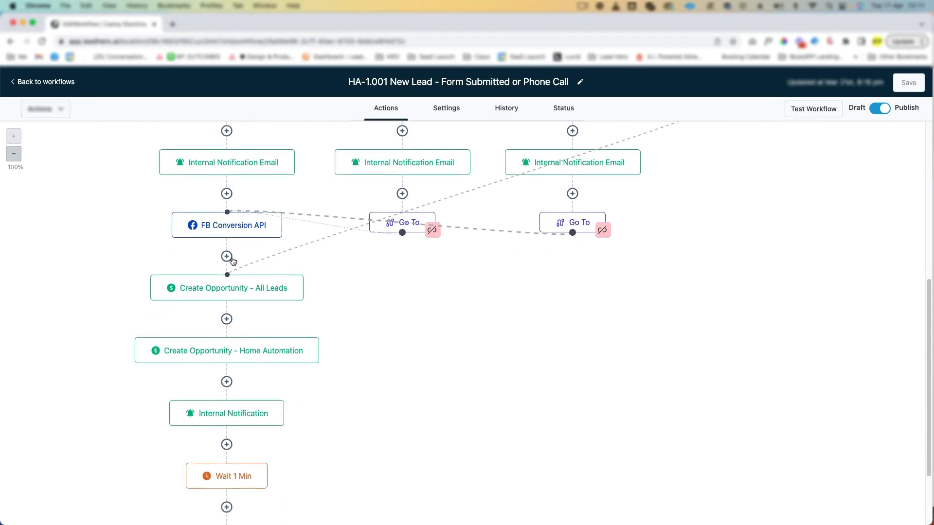
scroll(235, 259, "up", 5)
scroll(235, 259, "up", 6)
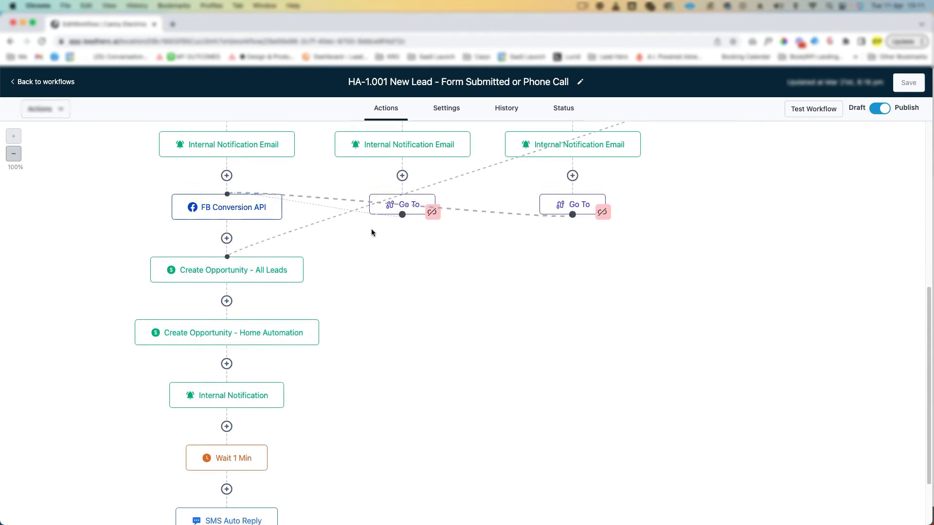
scroll(254, 292, "down", 1)
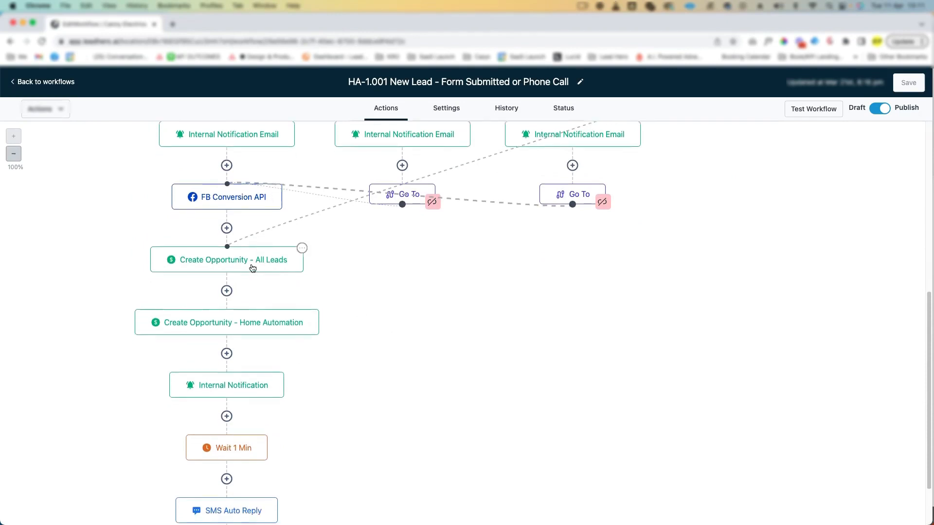
Review the settings of the Create Opportunity - All Leads action and the Internal Notification action that follows
left_click(253, 267)
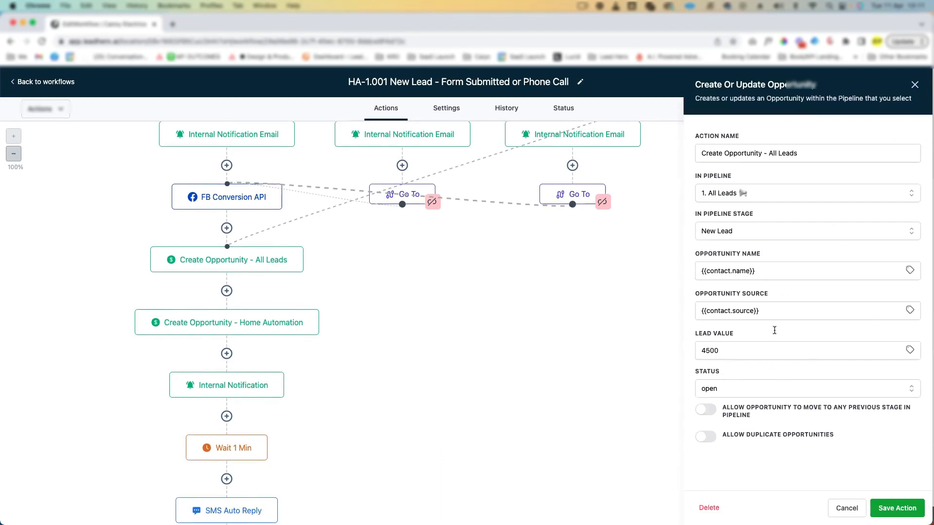
left_click(914, 86)
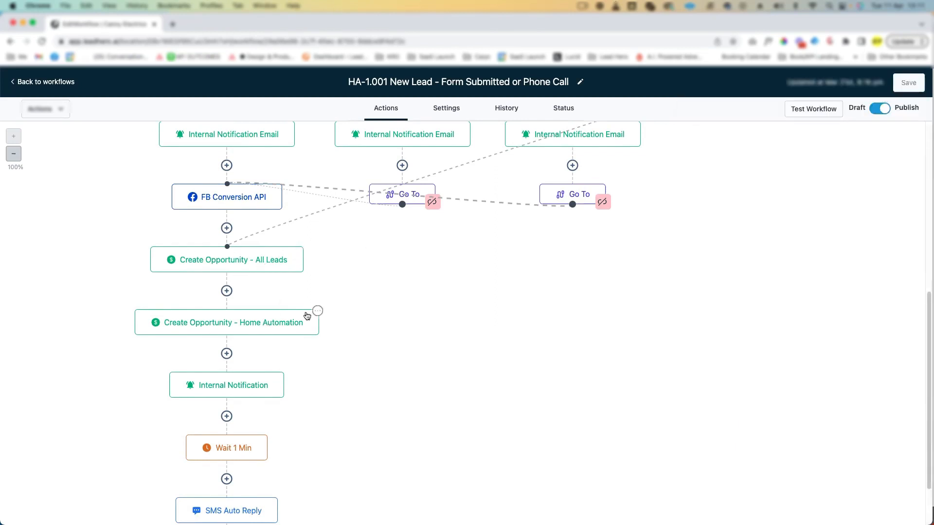
scroll(255, 332, "down", 3)
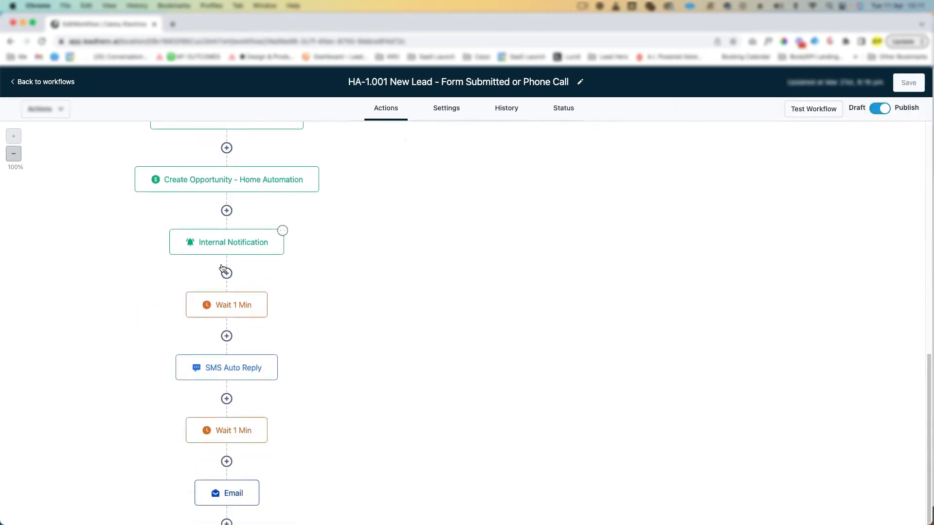
left_click(240, 249)
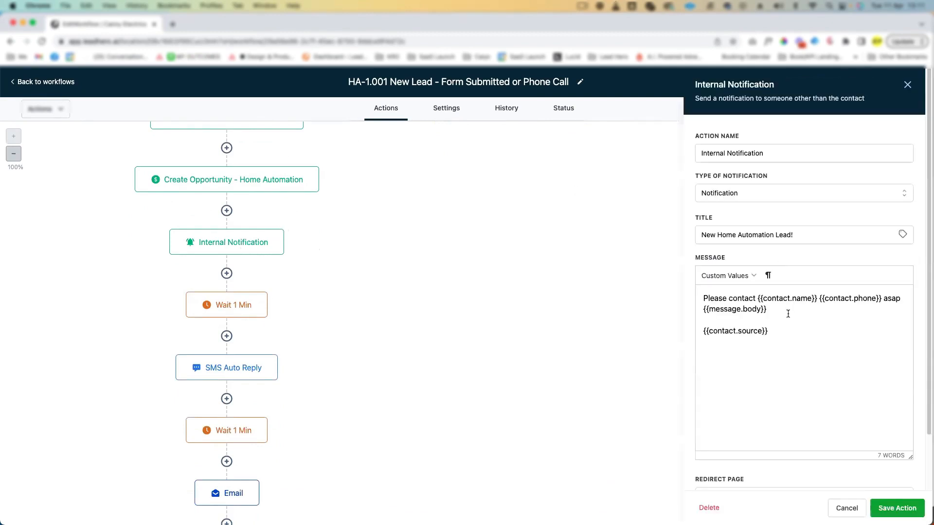
left_click(908, 85)
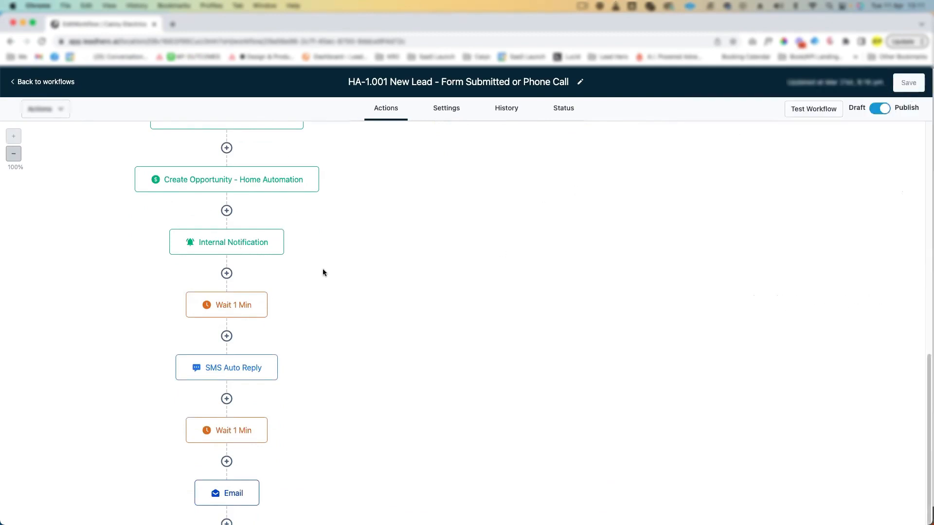
Look over the final actions of the workflow and read the SMS Auto Reply message
scroll(445, 314, "down", 2)
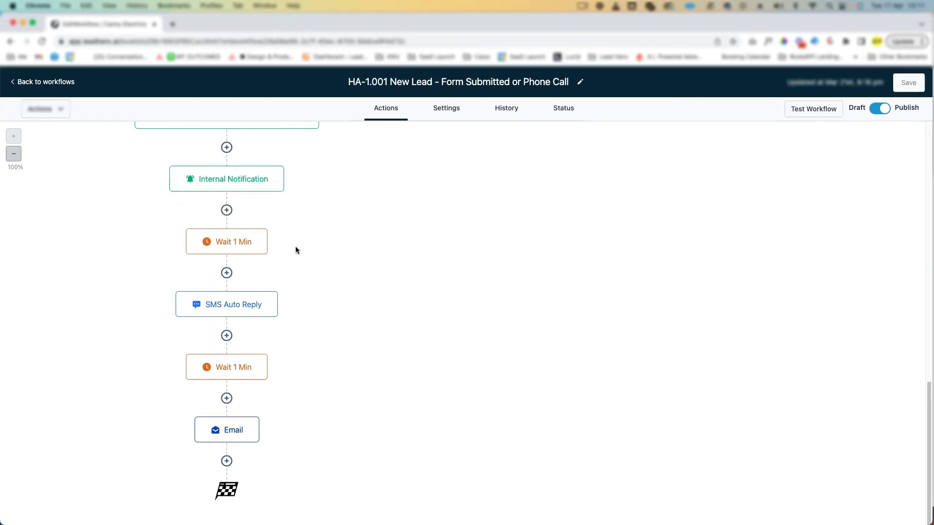
scroll(295, 247, "up", 6)
scroll(297, 242, "up", 2)
scroll(319, 225, "down", 7)
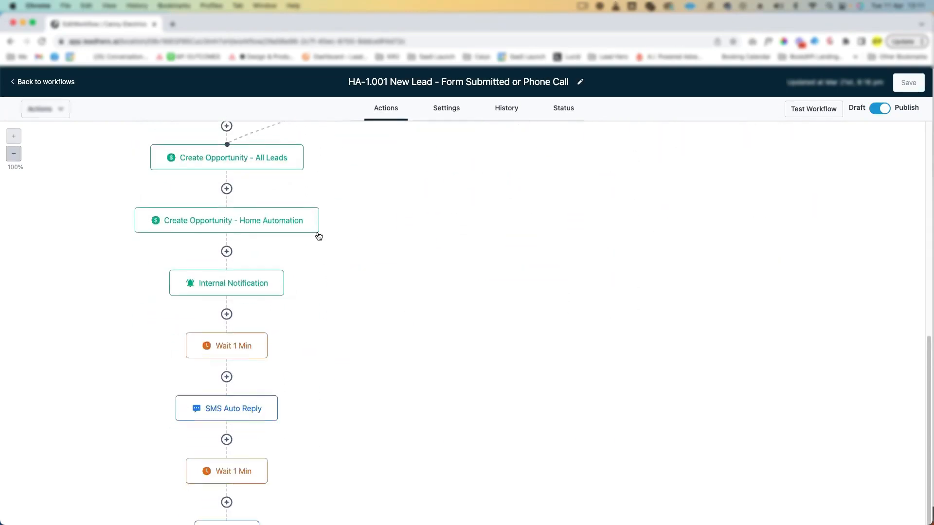
left_click(246, 333)
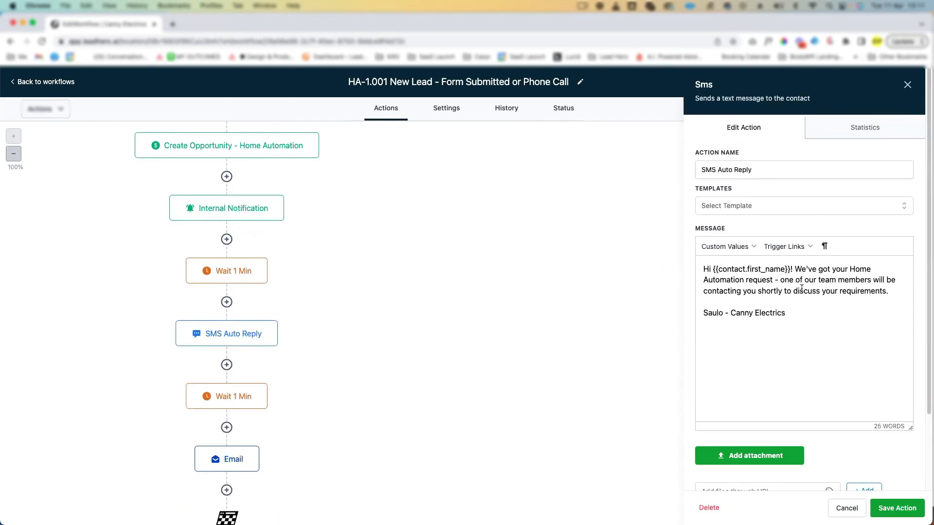
left_click(907, 83)
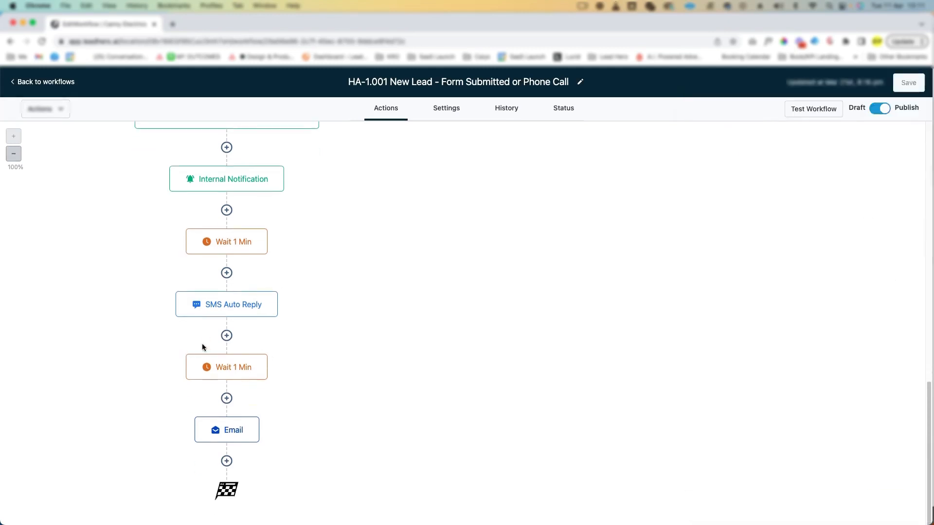
Open the final Email action and read its subject and the beginning of its message
left_click(224, 436)
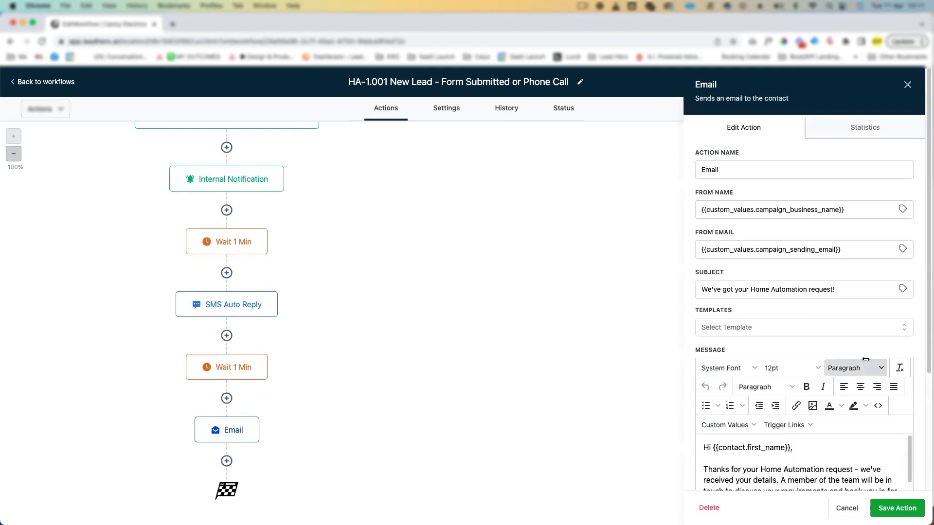
scroll(836, 341, "down", 5)
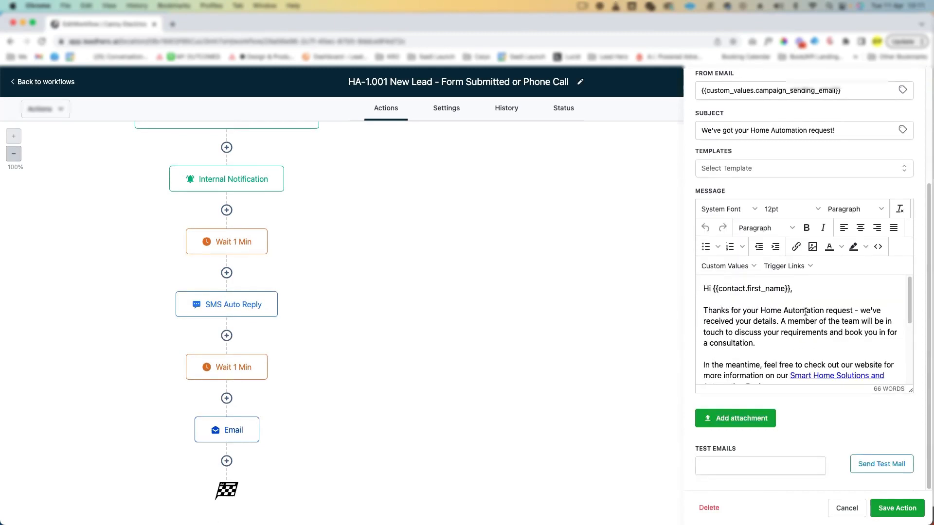
scroll(817, 309, "down", 1)
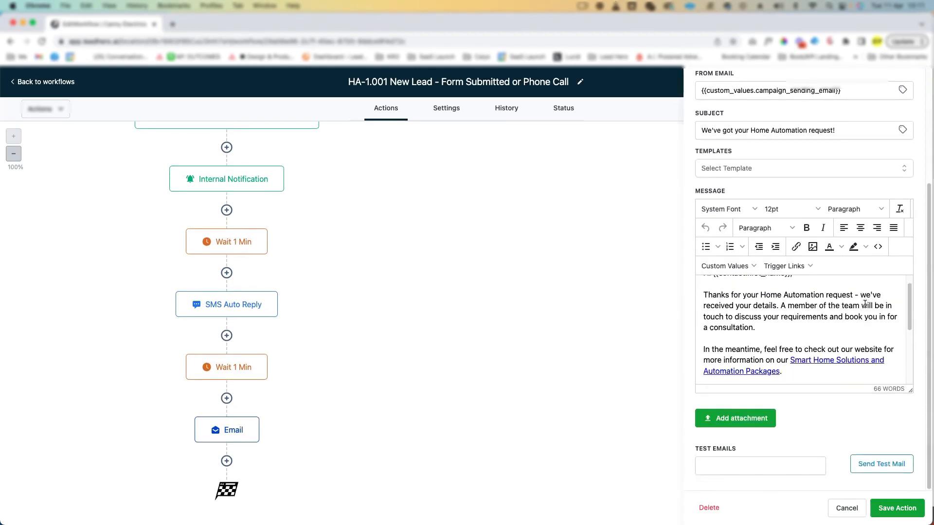
Check the link settings of the Smart Home Solutions and Automation Packages text in the email message
double_click(819, 363)
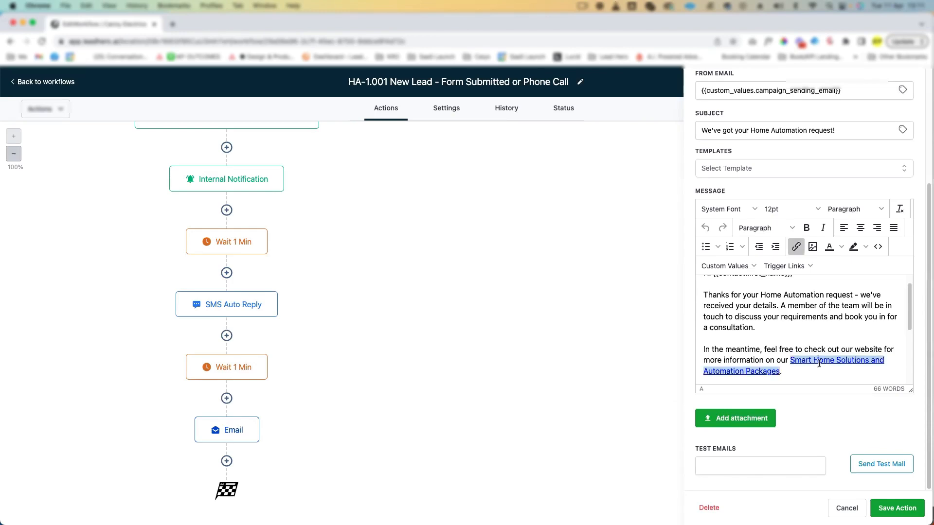
left_click(796, 247)
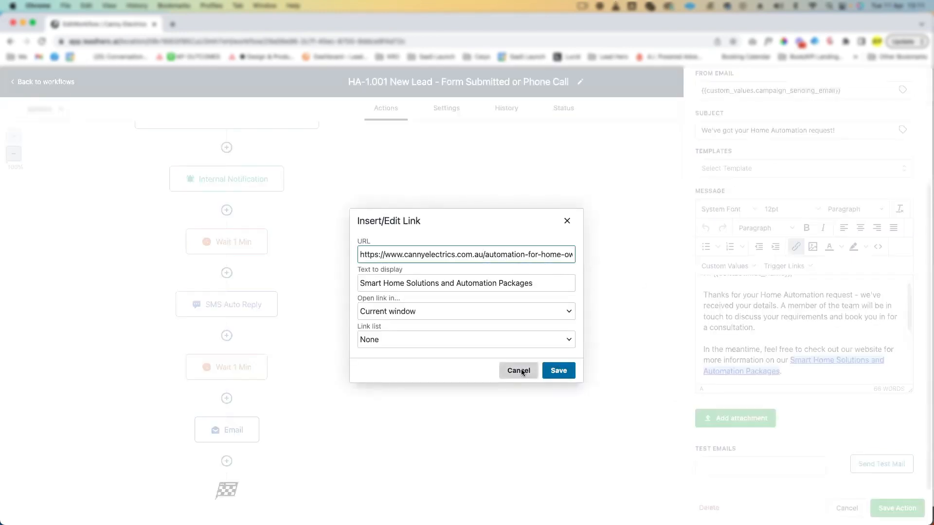
left_click(557, 367)
Read the email message through to its signature and close the Email action without saving
scroll(907, 330, "down", 1)
scroll(907, 329, "down", 2)
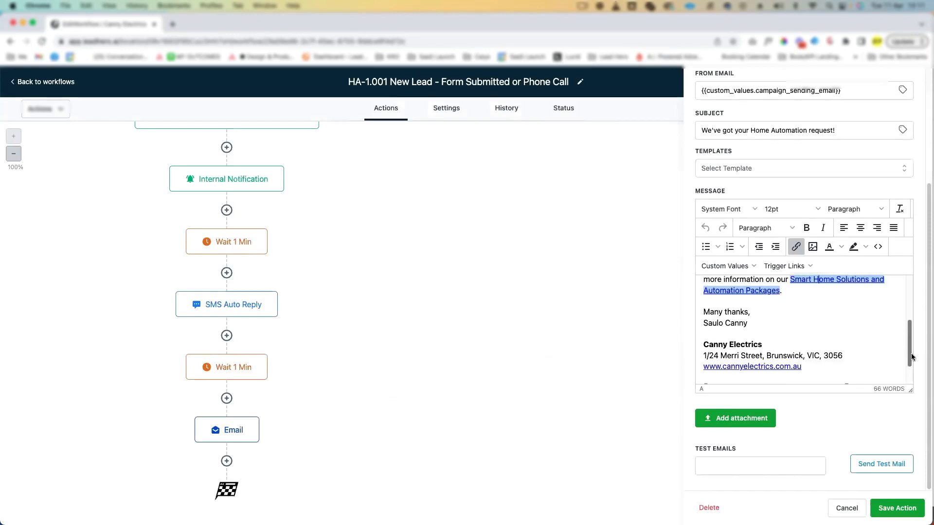
scroll(906, 330, "up", 5)
scroll(141, 180, "up", 10)
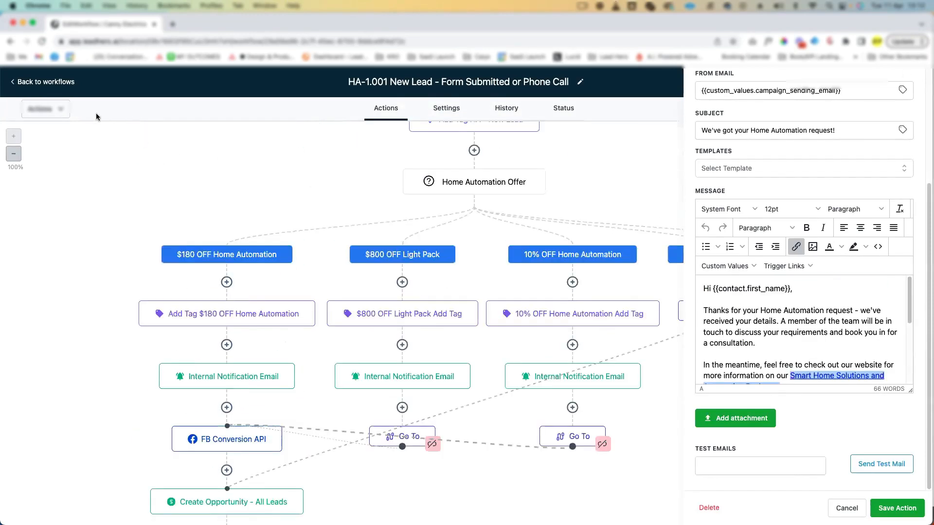
left_click(846, 507)
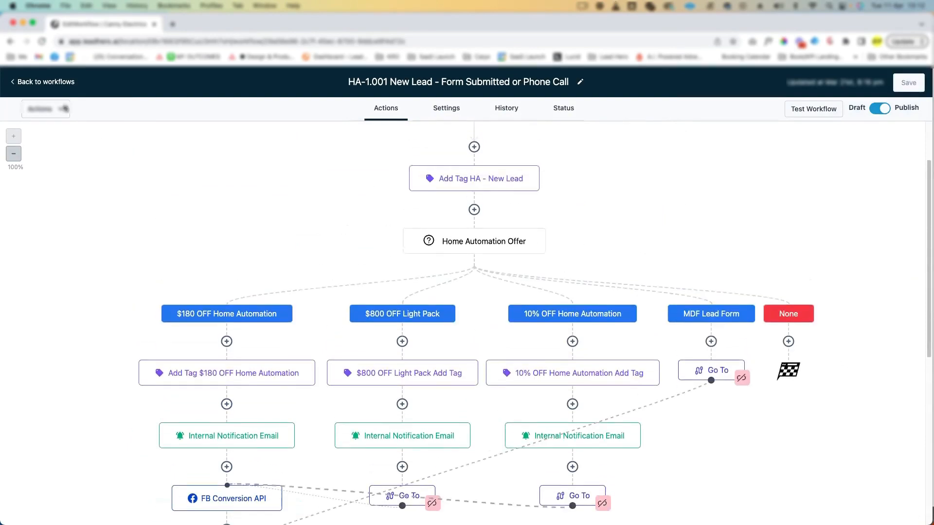
Go back to the workflow list and open HA-1.002 Text Nurture | Opt In Form Submission
left_click(58, 83)
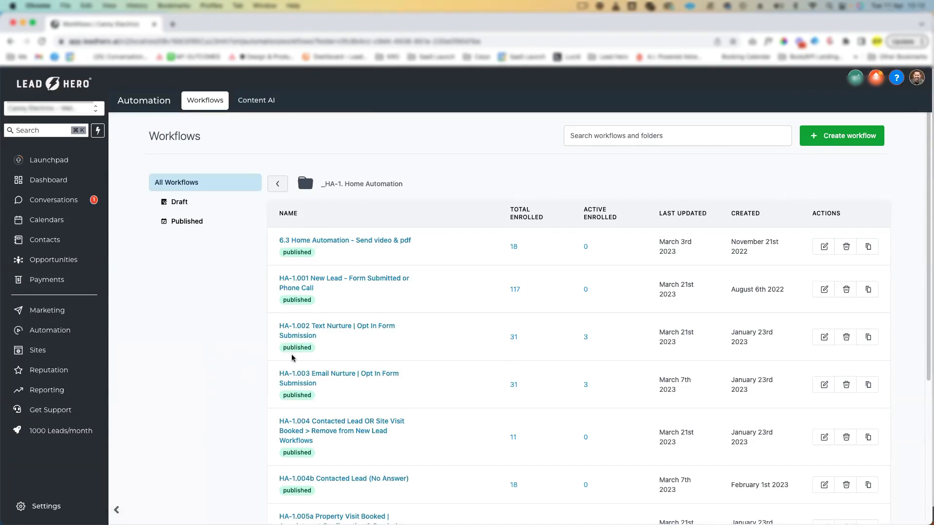
scroll(293, 358, "down", 2)
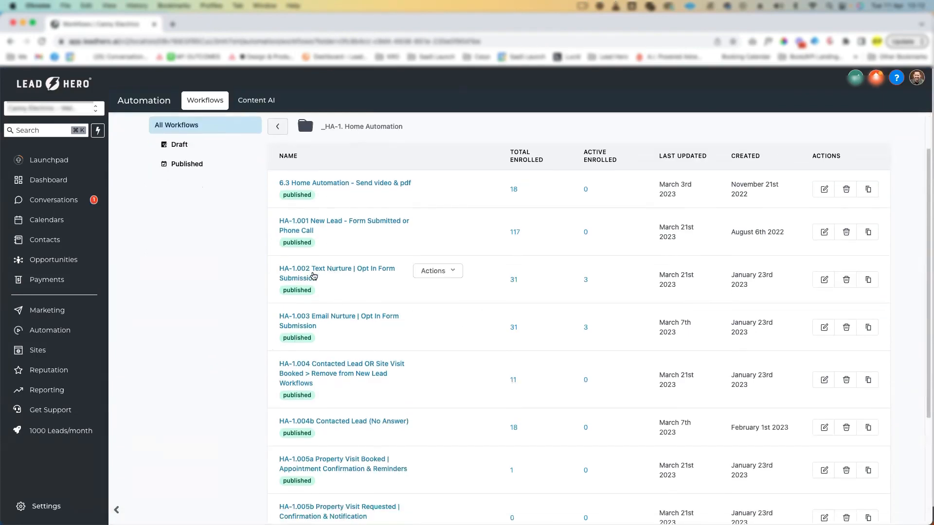
left_click(343, 275)
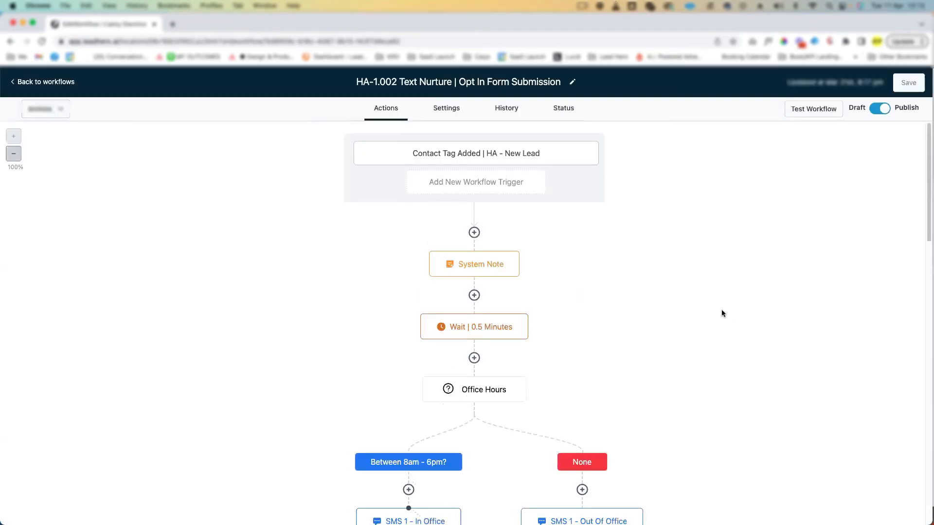
Read the note text in the workflow's System Note action and close it without saving
scroll(720, 313, "down", 1)
left_click(490, 250)
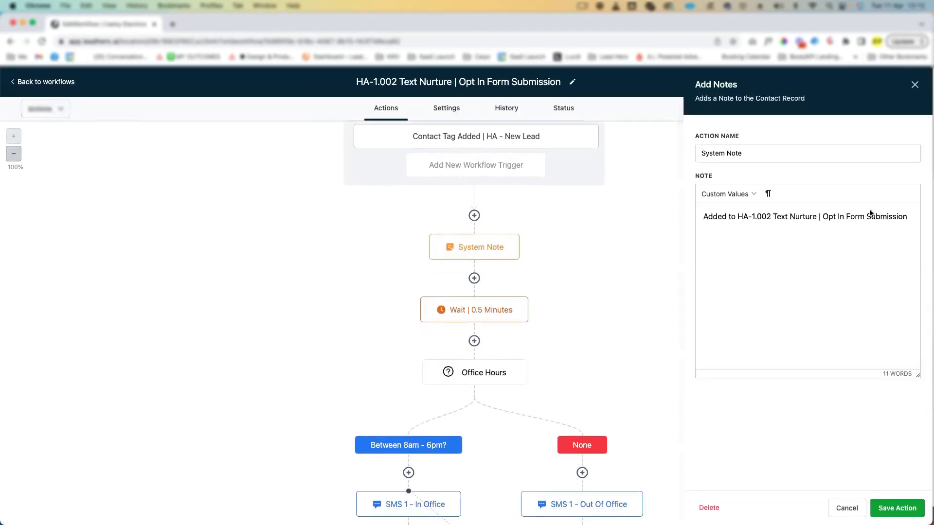
left_click(915, 85)
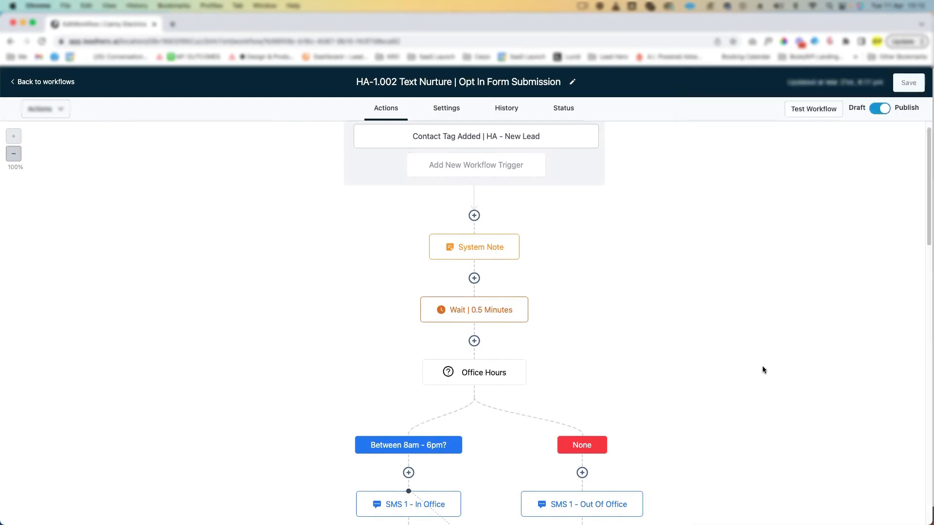
Check the Between 8am - 6pm? branch segments of the Office Hours condition and close it without saving
scroll(798, 378, "down", 5)
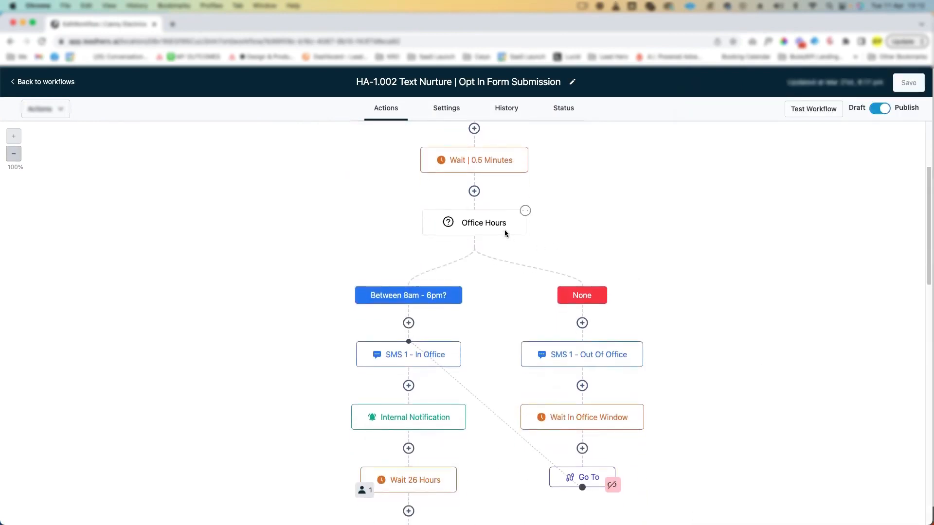
left_click(486, 225)
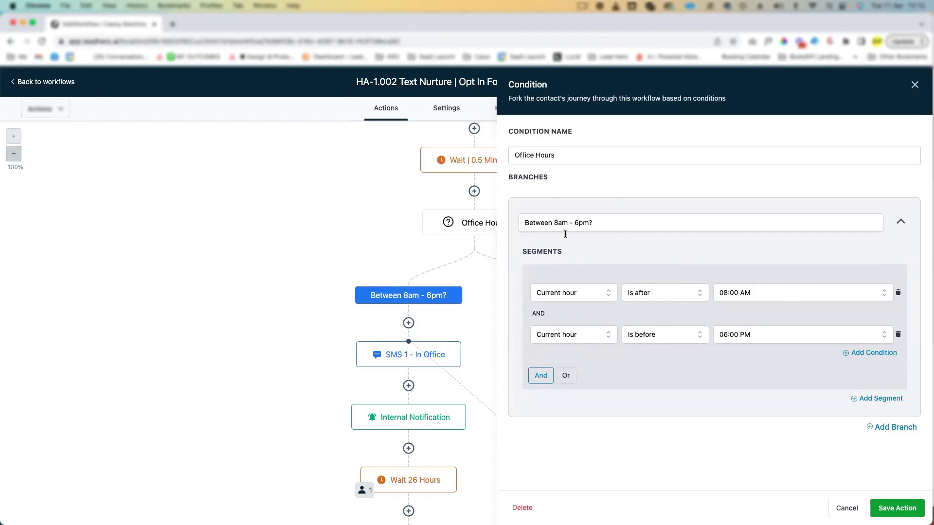
left_click(613, 219)
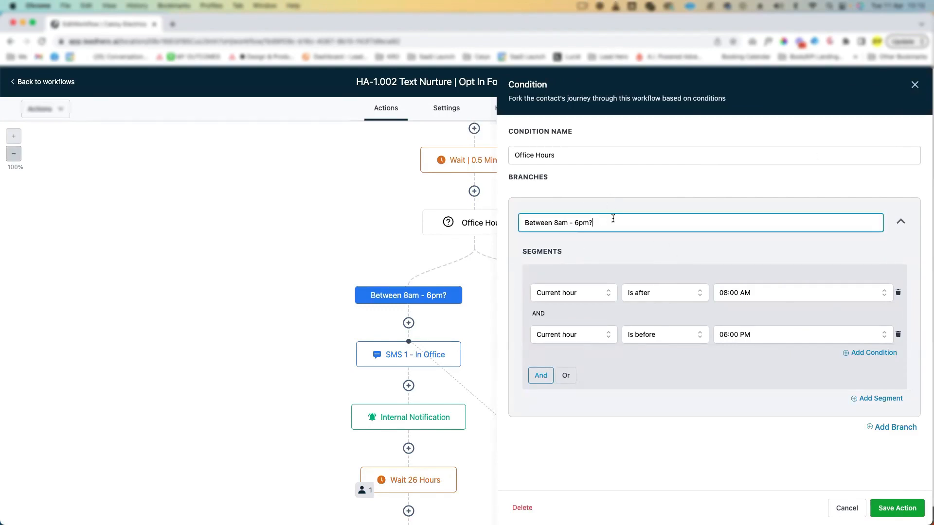
left_click(914, 85)
Look over the in-office and out-of-office branches and read the SMS 1 - In Office message, closing it without saving
scroll(559, 307, "down", 2)
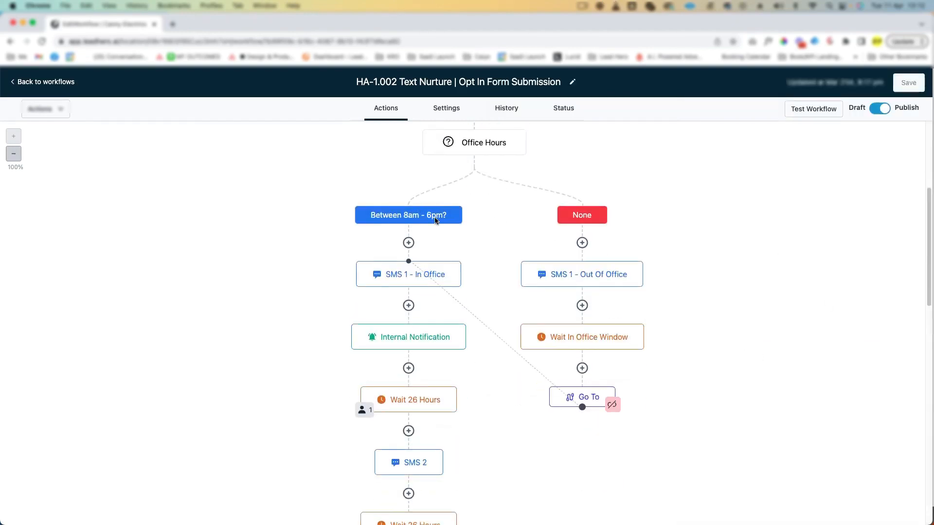
scroll(648, 336, "down", 1)
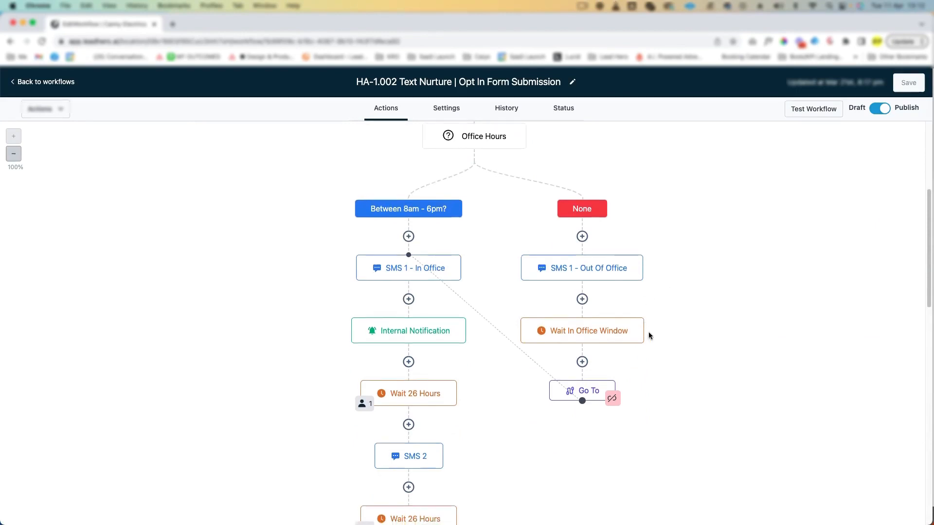
left_click(403, 271)
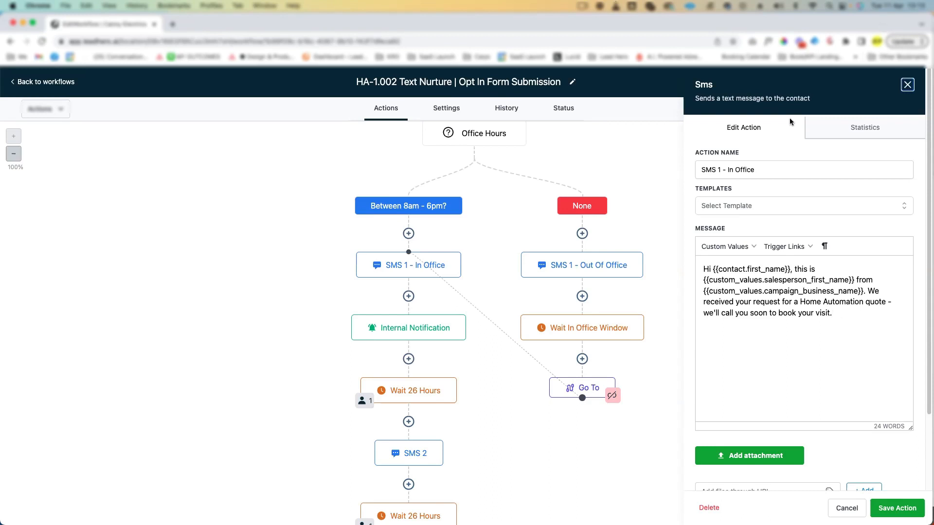
left_click(907, 85)
Read the SMS 2 message that follows the first Wait 26 Hours action and close it without saving
scroll(427, 338, "down", 2)
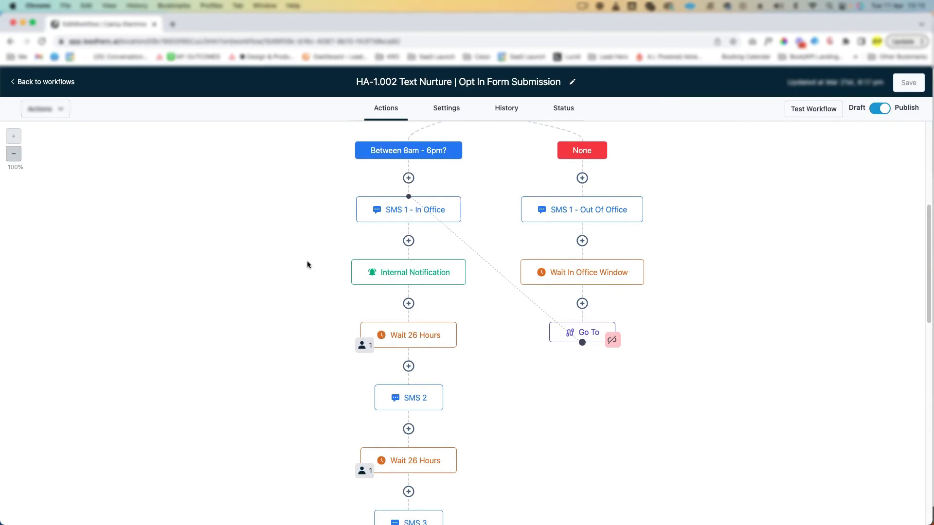
scroll(309, 258, "down", 1)
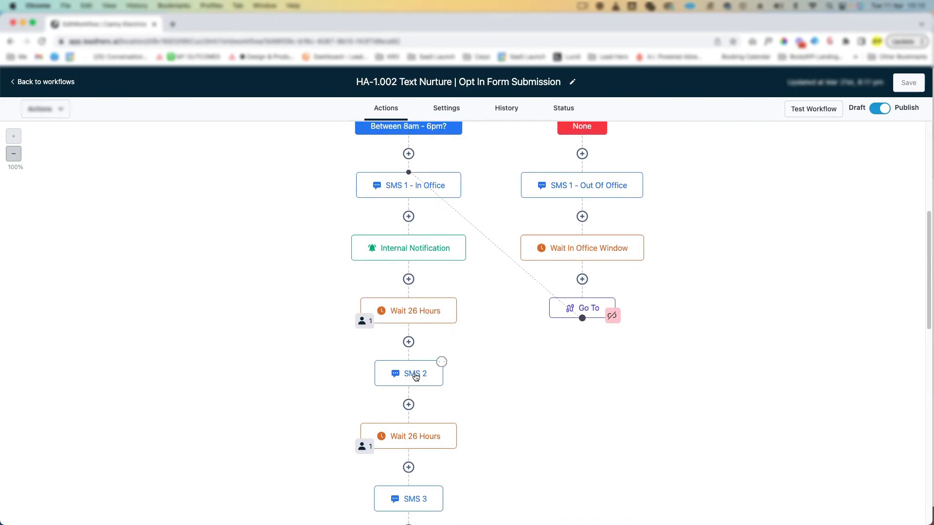
left_click(416, 376)
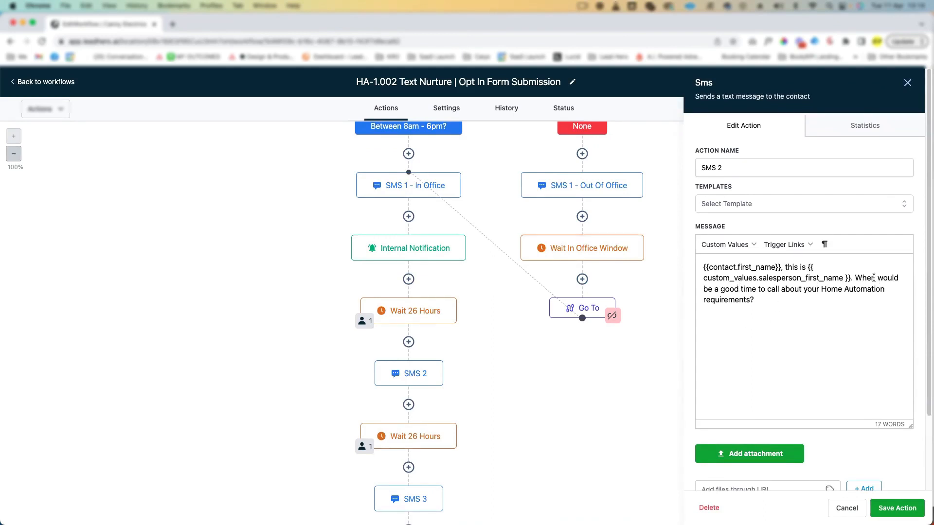
left_click(907, 83)
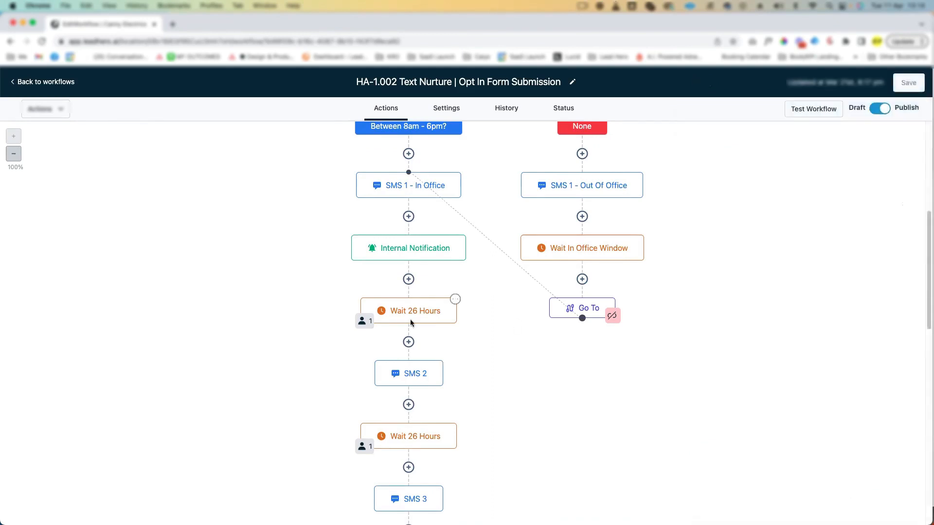
Look over the follow-up actions down to Wait 30 Hours and reread the SMS 2 message, closing it without saving
scroll(389, 331, "down", 1)
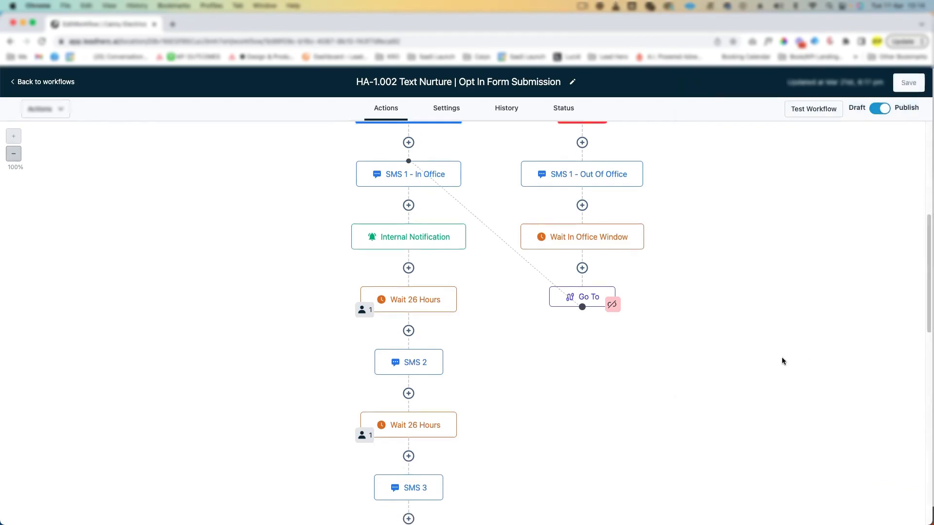
scroll(634, 360, "down", 3)
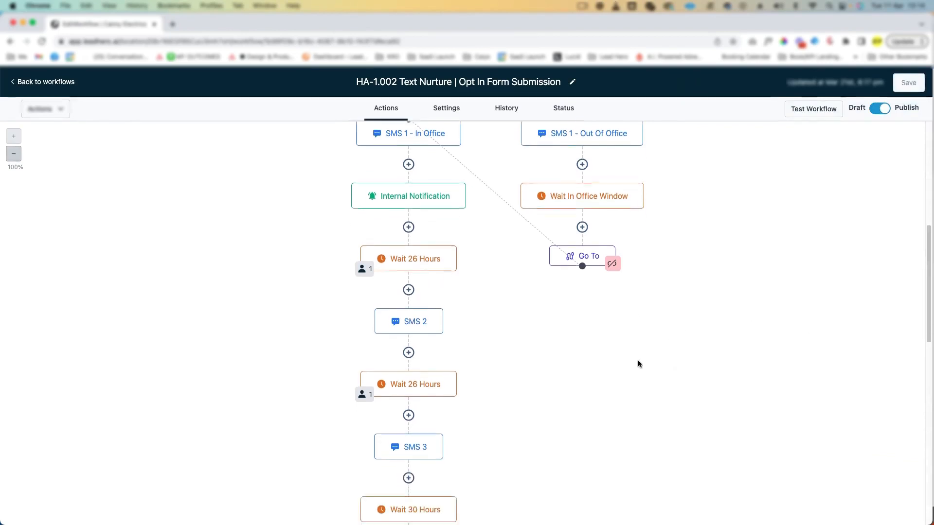
scroll(638, 364, "down", 2)
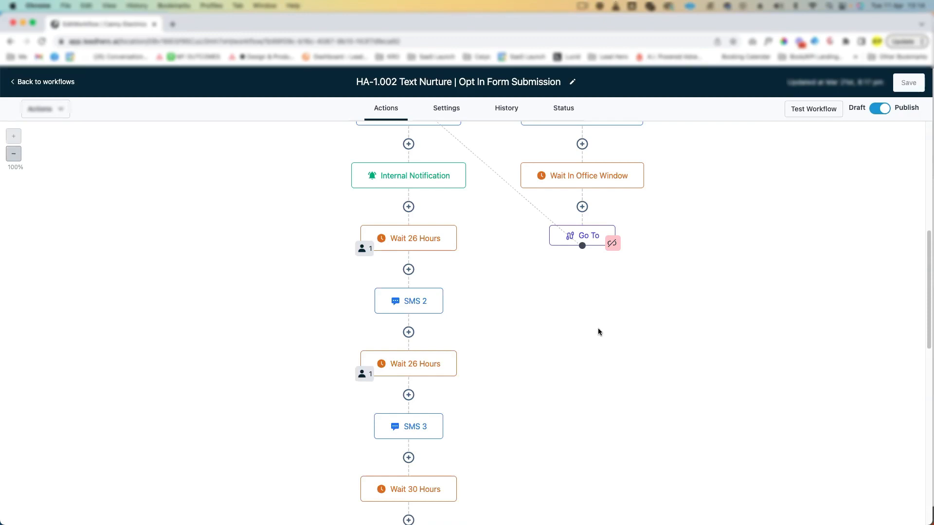
left_click(439, 295)
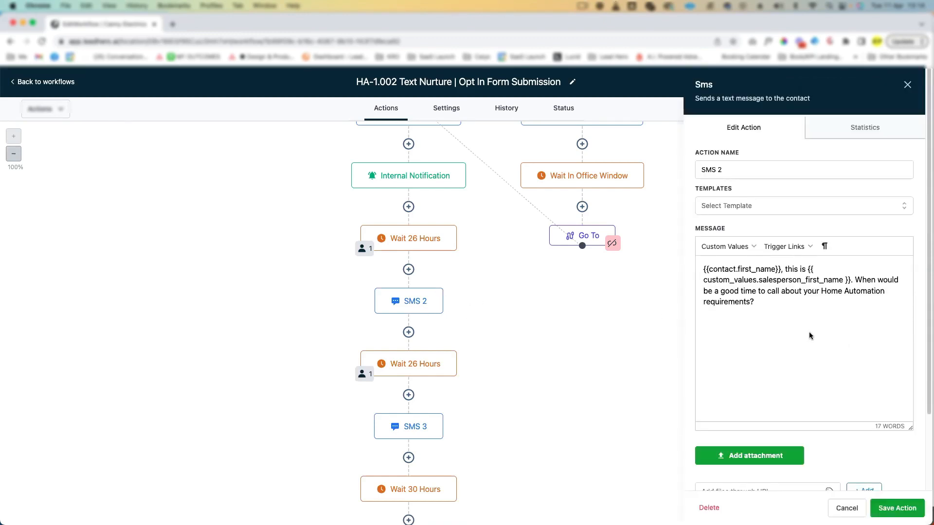
left_click(907, 85)
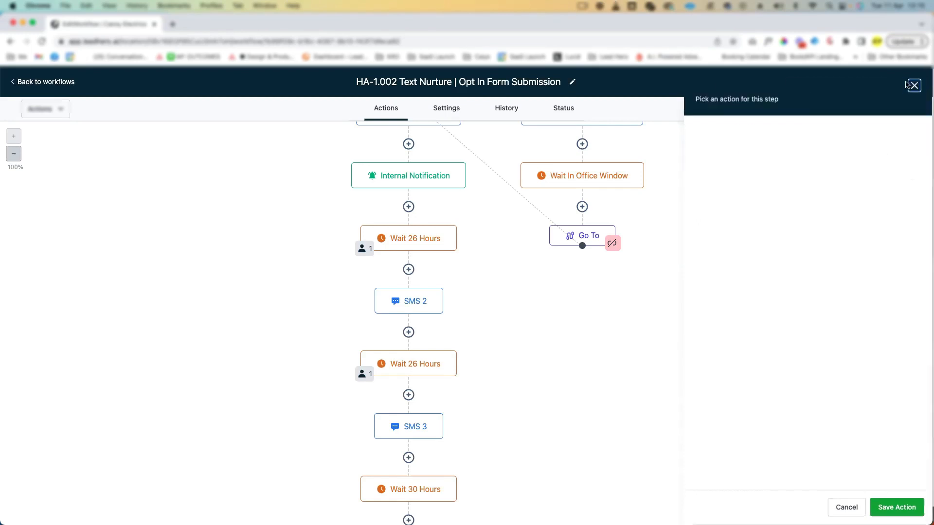
Open the SMS 3 and SMS 4 actions one after the other to read their messages, closing each without saving
scroll(454, 329, "down", 1)
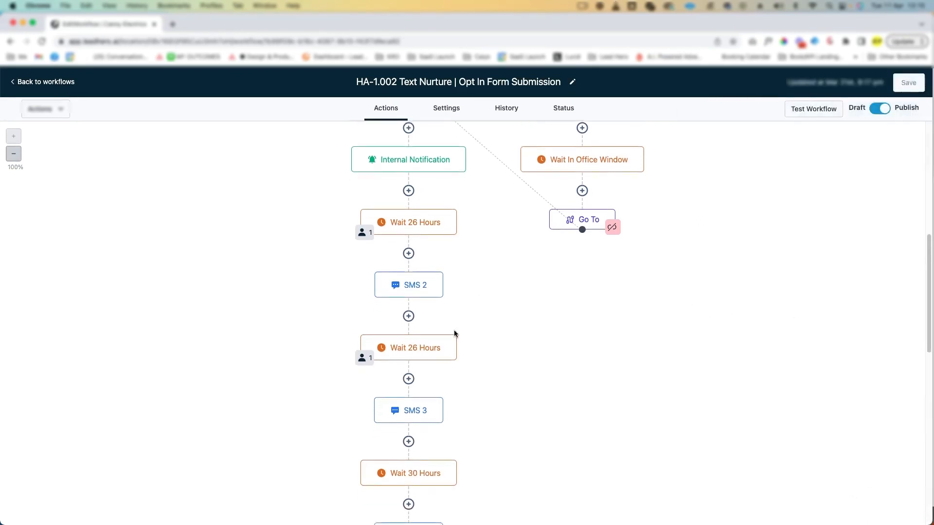
left_click(417, 414)
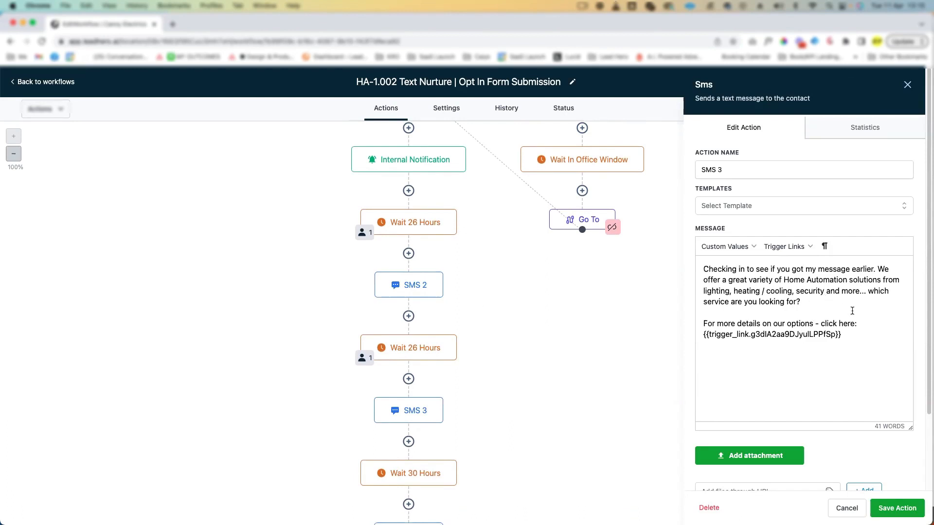
left_click(907, 85)
scroll(457, 371, "down", 5)
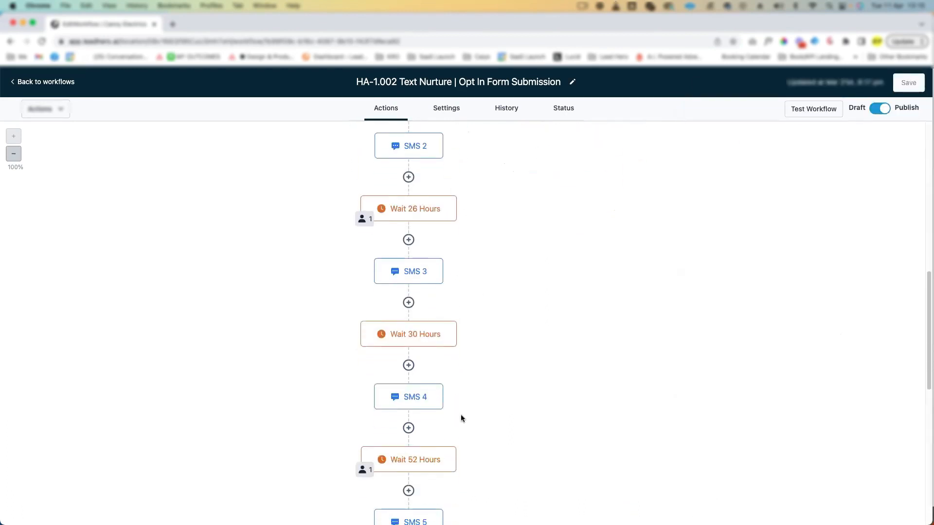
left_click(420, 396)
left_click(907, 87)
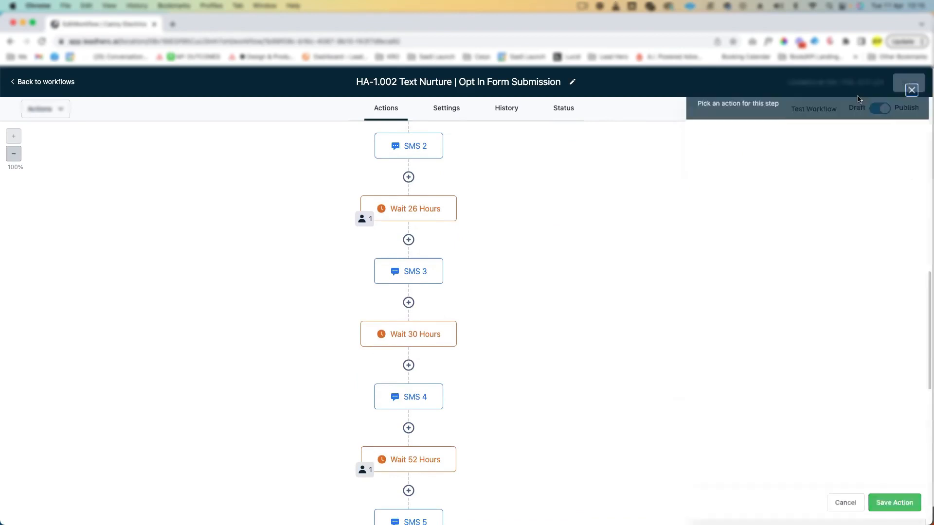
Review the sequence of SMS and wait actions from SMS 1 through the final tag, long-term nurture and Remove From Workflow actions
scroll(398, 410, "down", 20)
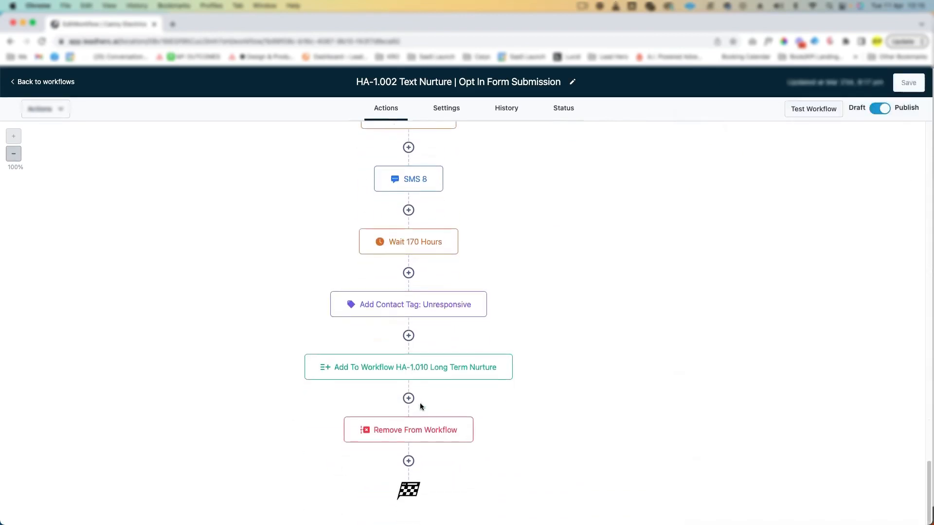
scroll(518, 325, "up", 10)
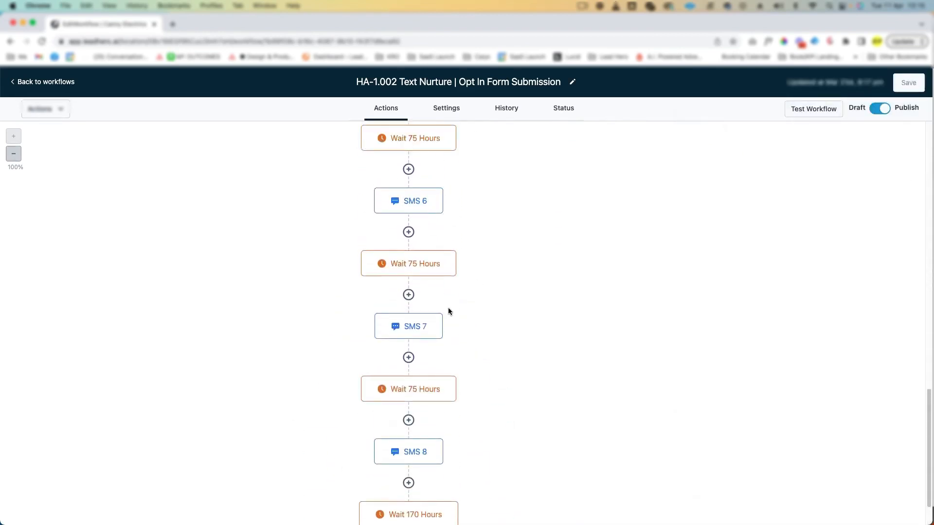
scroll(448, 312, "up", 15)
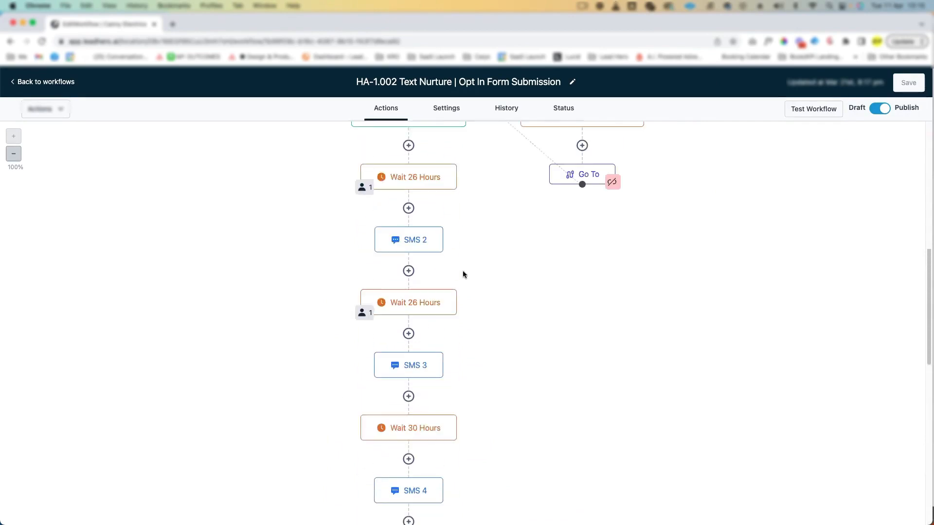
scroll(463, 270, "up", 5)
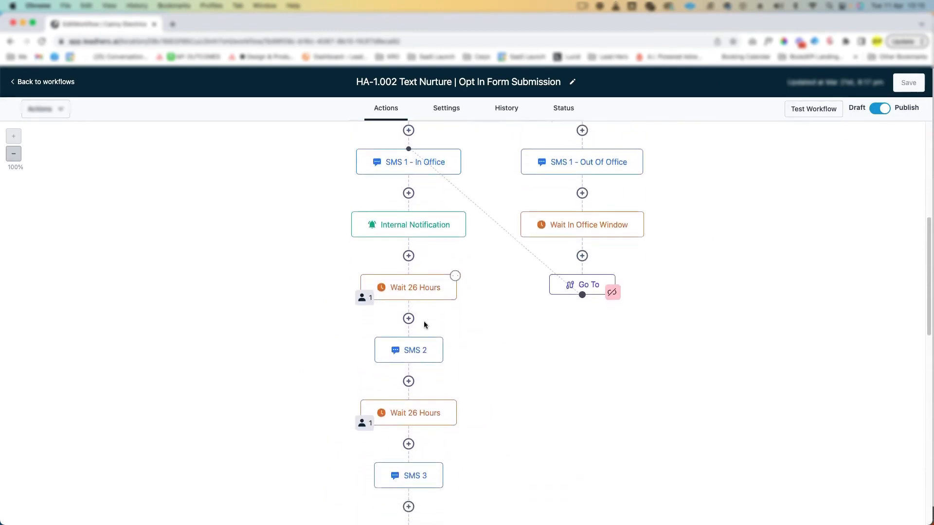
scroll(457, 331, "down", 5)
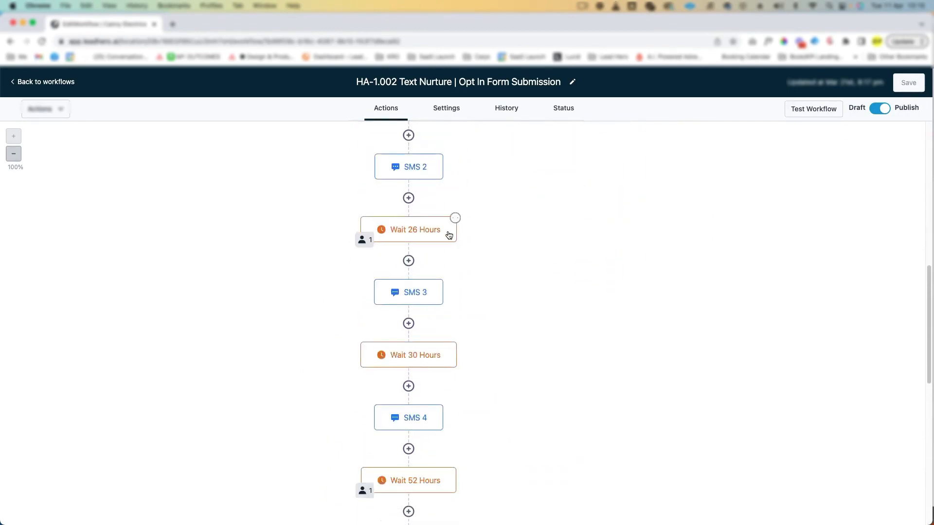
scroll(448, 236, "down", 6)
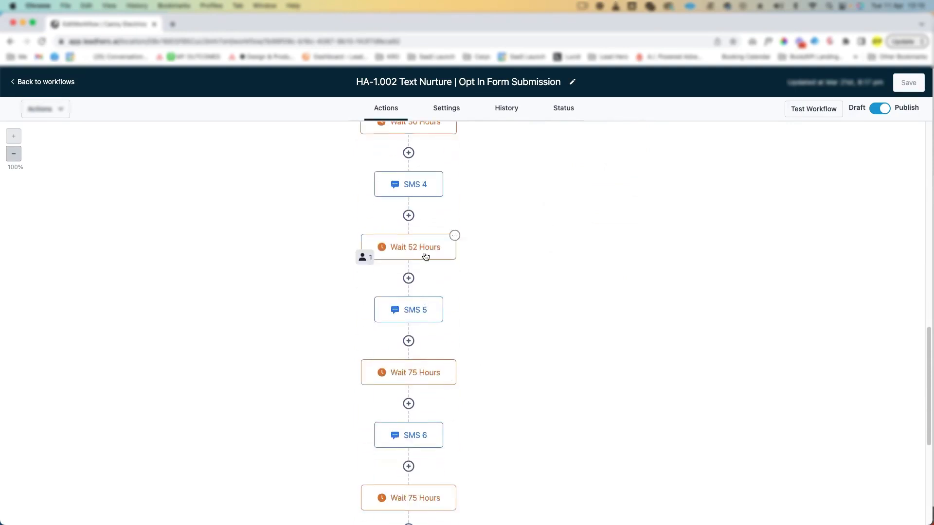
scroll(425, 377, "down", 5)
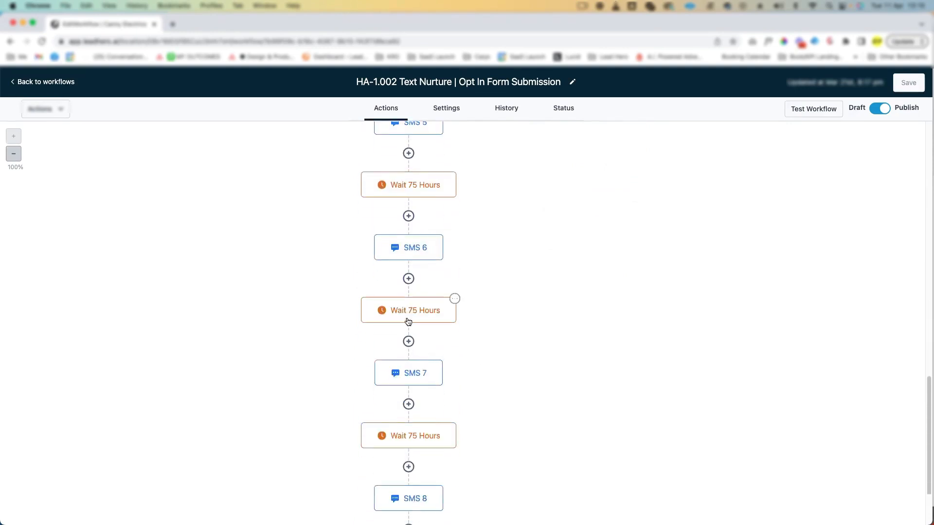
scroll(408, 321, "down", 6)
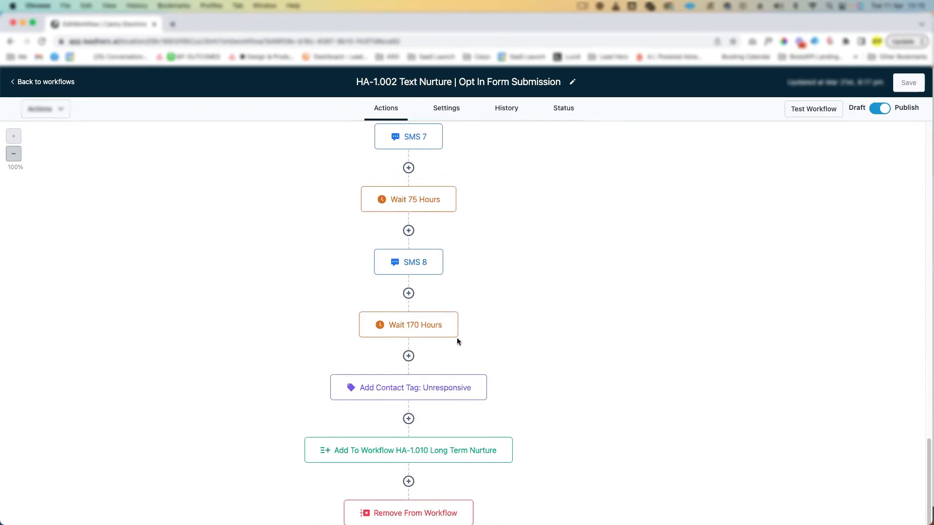
scroll(444, 391, "down", 2)
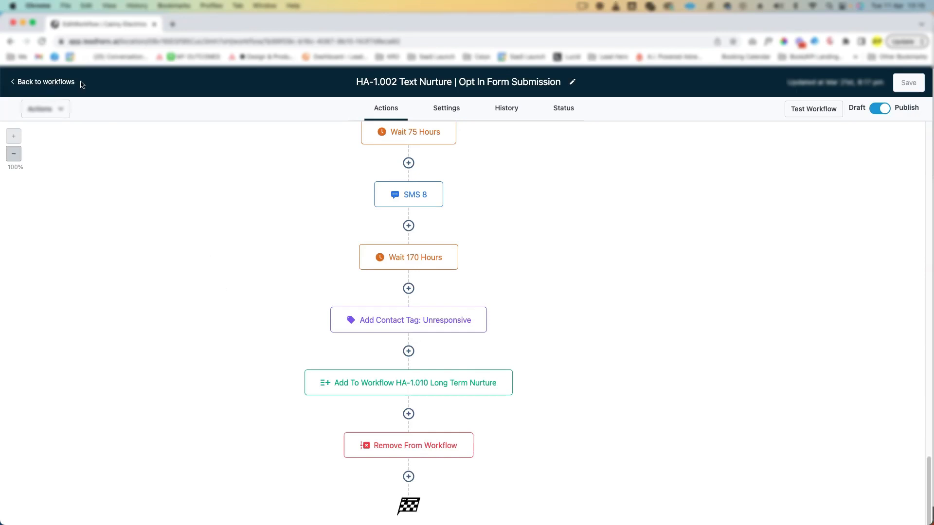
Return to the _HA-1. Home Automation folder and look through its list of workflows
left_click(80, 84)
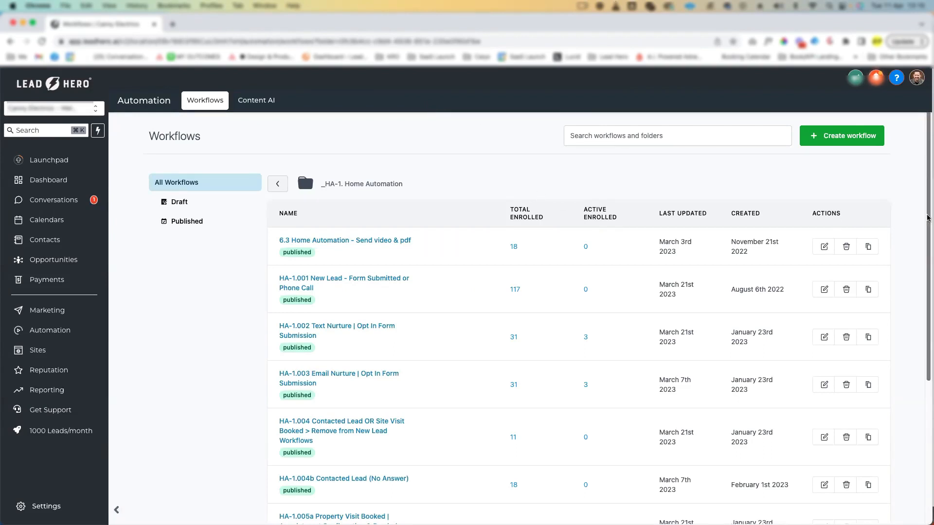
left_click_drag(927, 220, 928, 273)
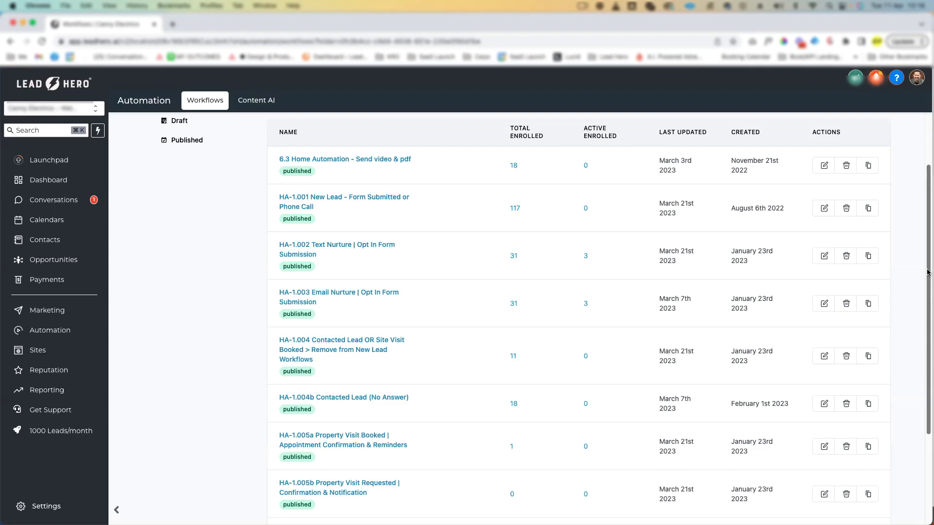
Review the Home Automation workflows from the video and PDF one through the site visit ones, and go back to the overview of all workflow folders
scroll(323, 312, "down", 1)
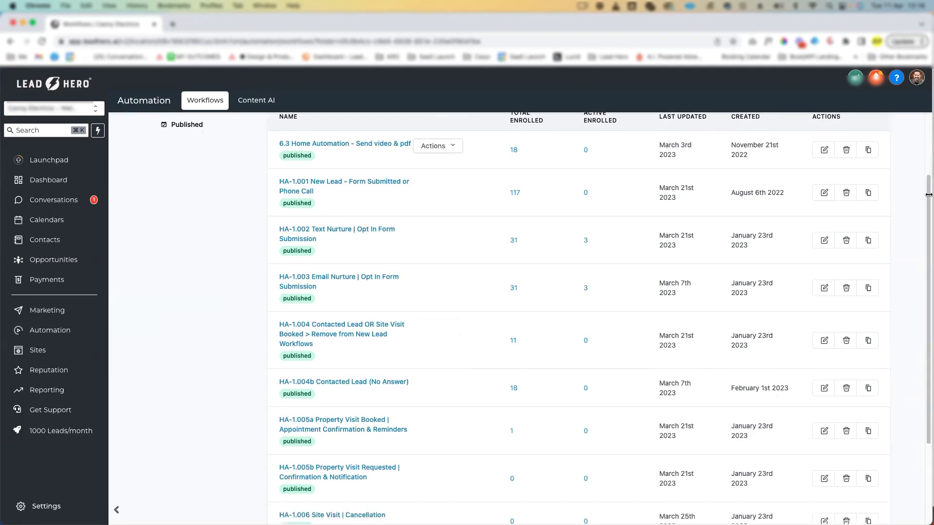
scroll(927, 185, "up", 2)
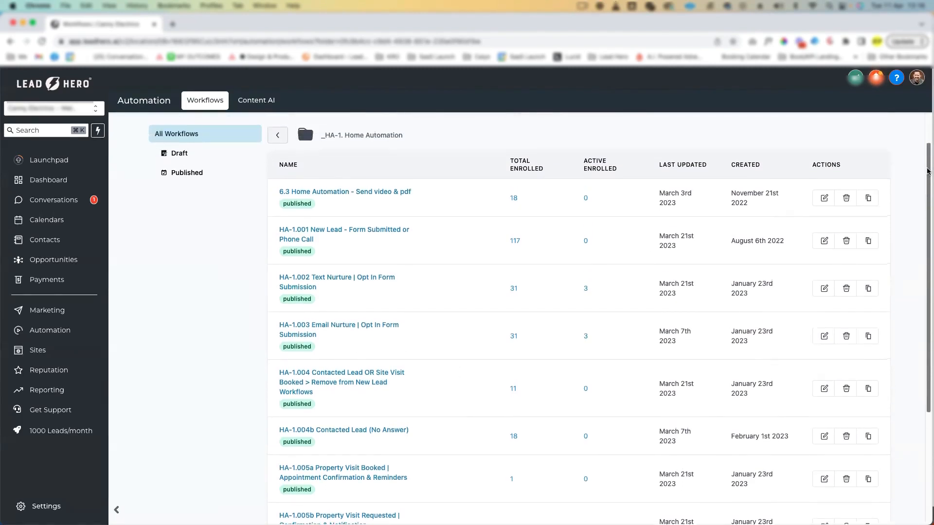
scroll(381, 242, "down", 3)
scroll(344, 196, "up", 3)
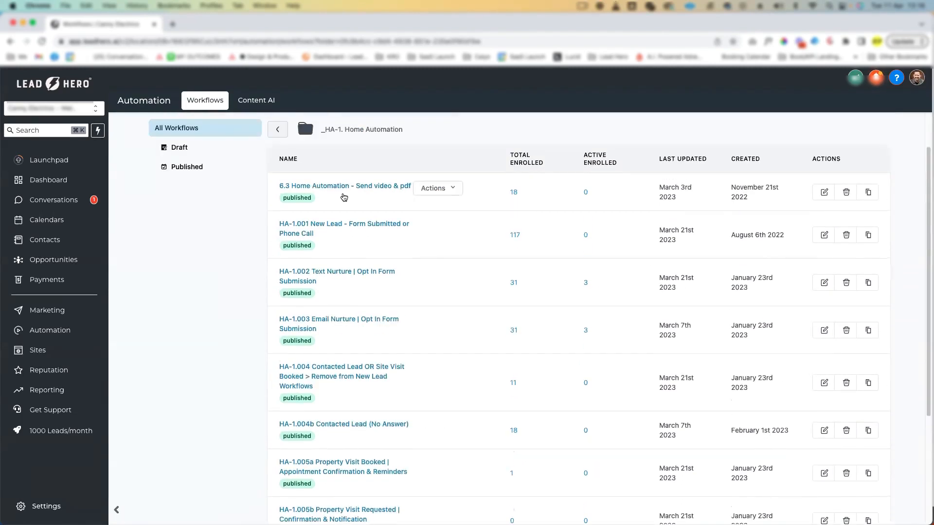
scroll(927, 261, "down", 1)
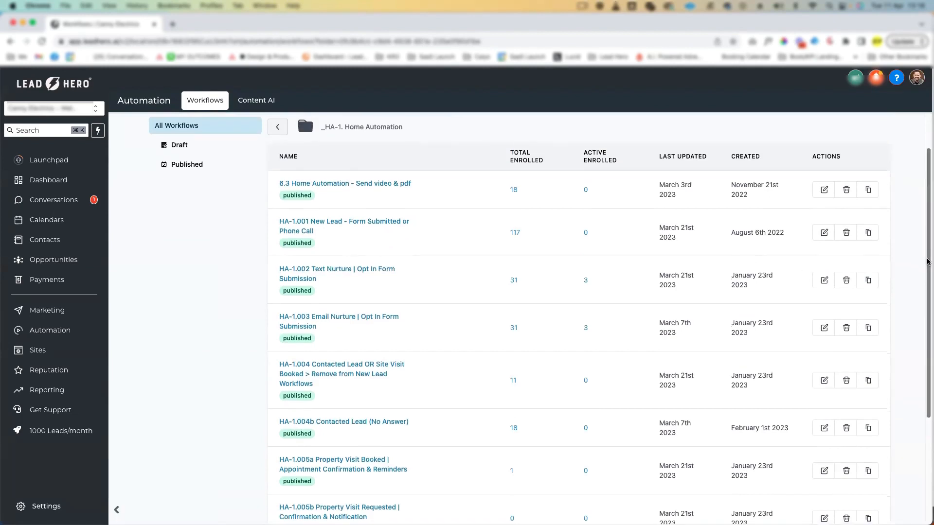
scroll(501, 430, "down", 3)
scroll(501, 429, "up", 5)
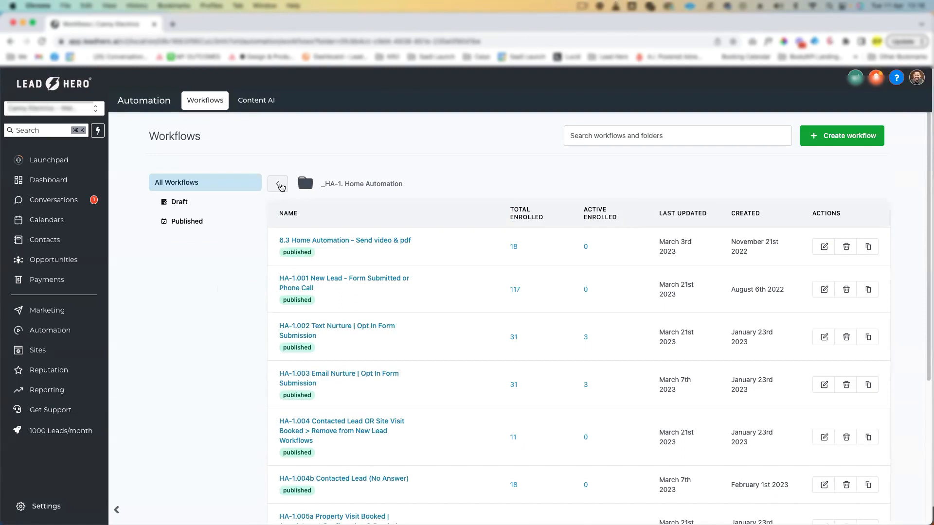
left_click(279, 184)
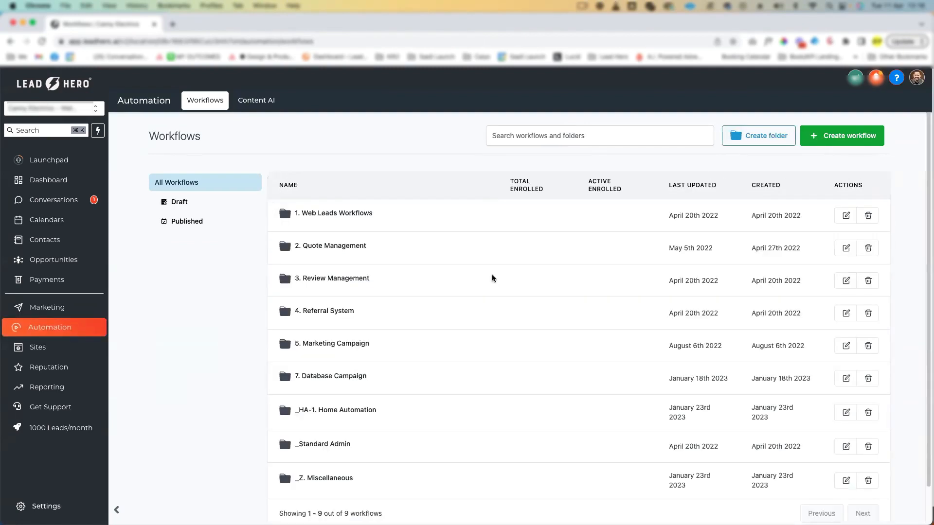
scroll(926, 216, "down", 1)
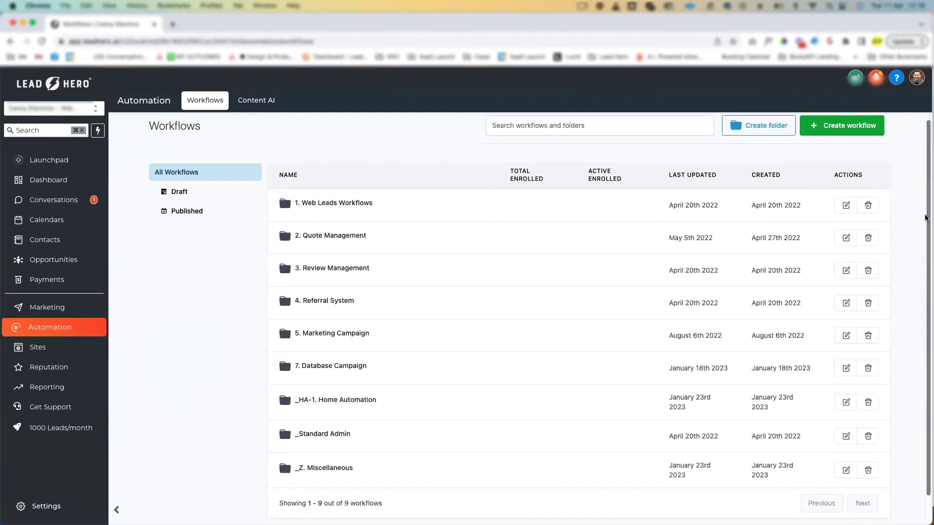